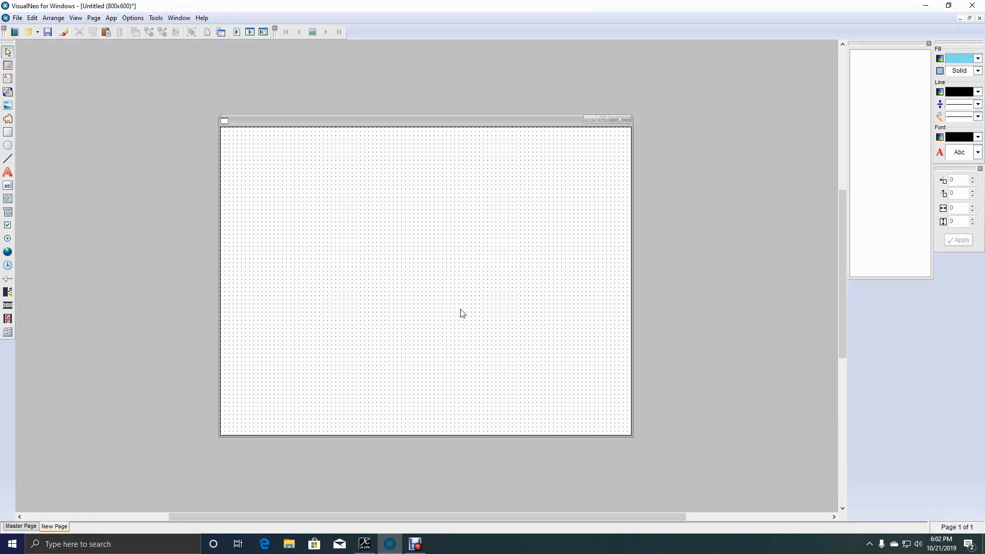
Draw a container about 464 by 392 pixels on the page and place two rectangles and an ellipse inside it.
{"action": "left_click", "coordinate": [8, 334]}
{"action": "left_click_drag", "start_coordinate": [319, 185], "coordinate": [557, 385]}
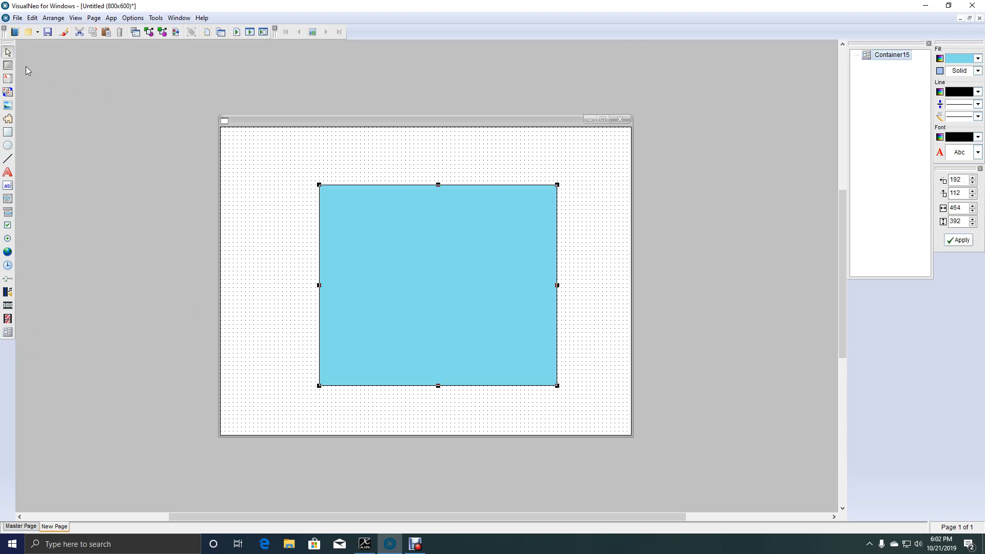
{"action": "left_click", "coordinate": [8, 132]}
{"action": "mouse_move", "coordinate": [339, 197]}
{"action": "left_mouse_down"}
{"action": "mouse_move", "coordinate": [401, 267]}
{"action": "mouse_move", "coordinate": [457, 275]}
{"action": "mouse_move", "coordinate": [475, 312]}
{"action": "left_mouse_up"}
{"action": "left_click", "coordinate": [7, 145]}
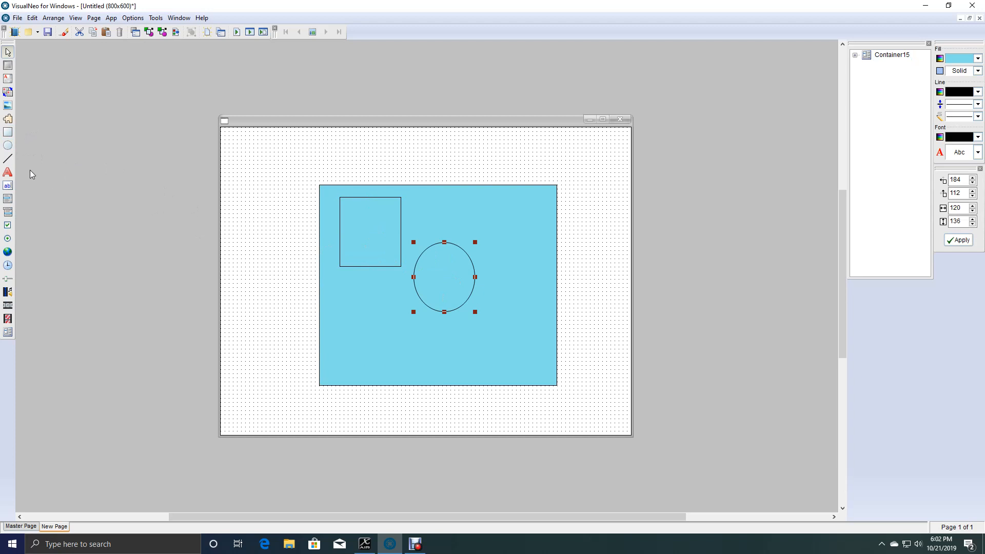
{"action": "left_click", "coordinate": [8, 132]}
{"action": "left_click_drag", "start_coordinate": [487, 324], "coordinate": [540, 368]}
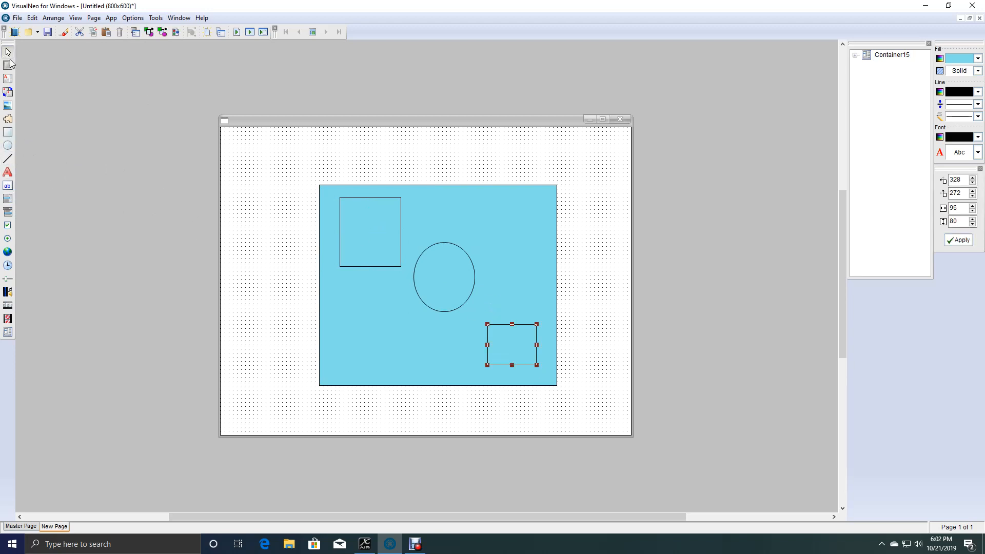
Move the container with its shapes to about 80, 80 and turn off its initial Visible state.
{"action": "left_click", "coordinate": [465, 204]}
{"action": "left_click_drag", "start_coordinate": [503, 201], "coordinate": [425, 190]}
{"action": "double_click", "coordinate": [425, 189]}
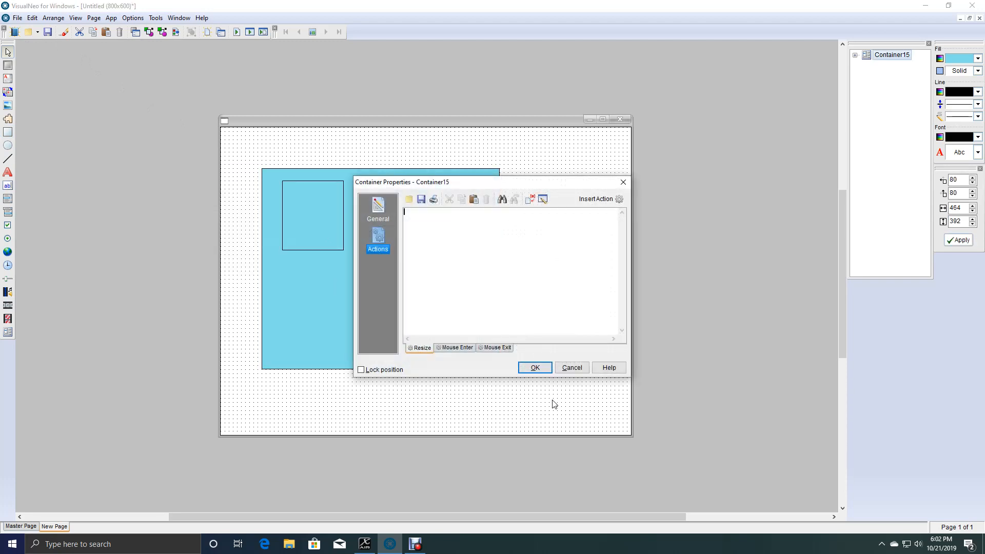
{"action": "left_click", "coordinate": [378, 208]}
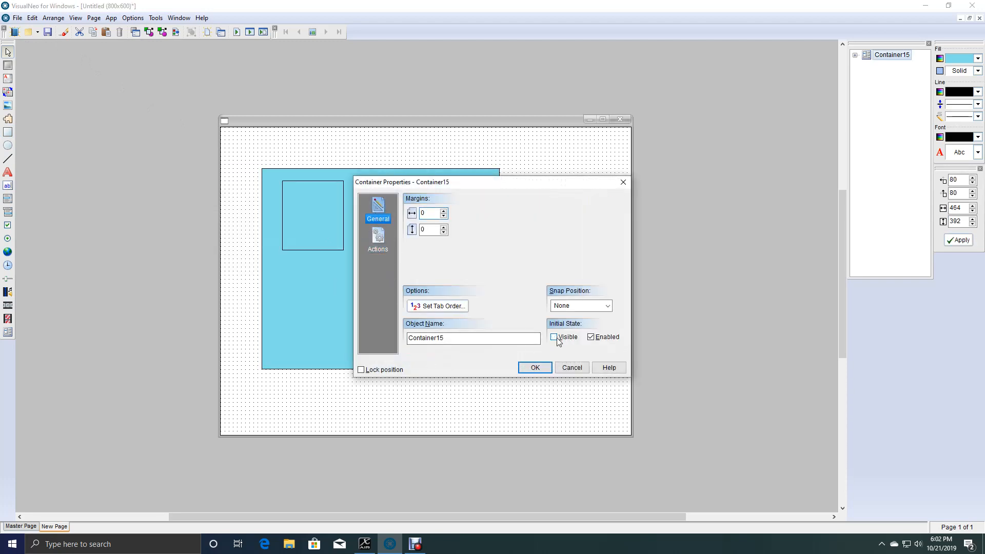
{"action": "left_click", "coordinate": [535, 368]}
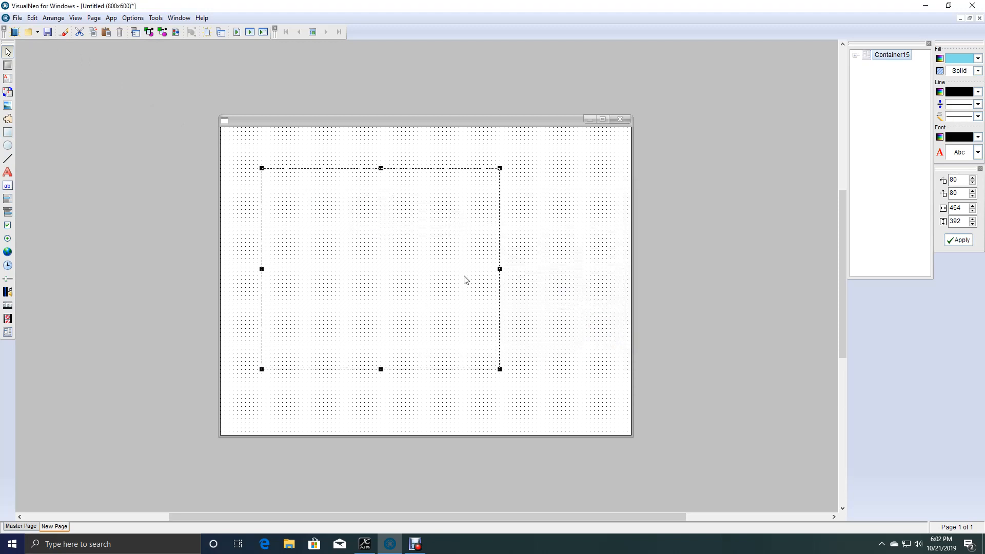
Turn the container's initial Visible state back on and move it to about 136, 112.
{"action": "double_click", "coordinate": [477, 186]}
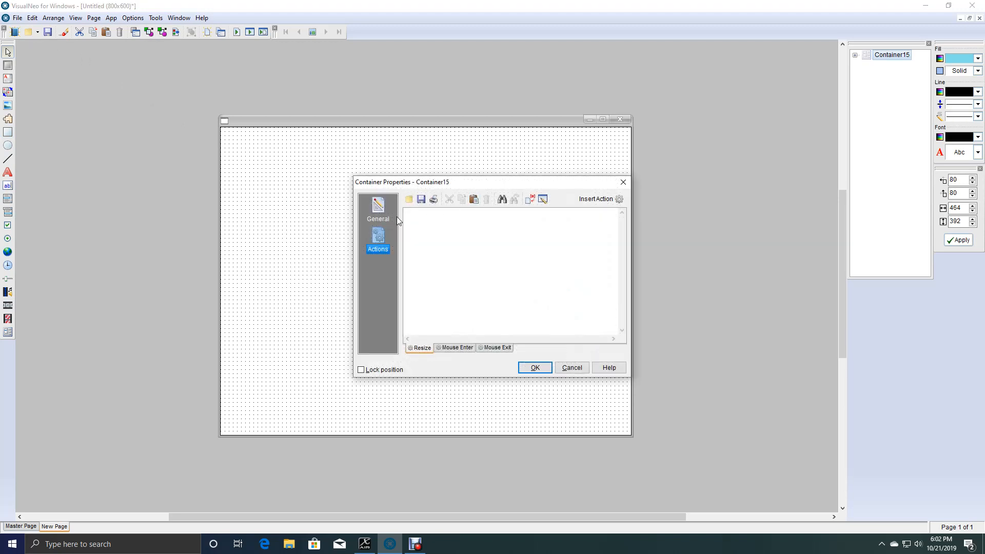
{"action": "left_click", "coordinate": [380, 211]}
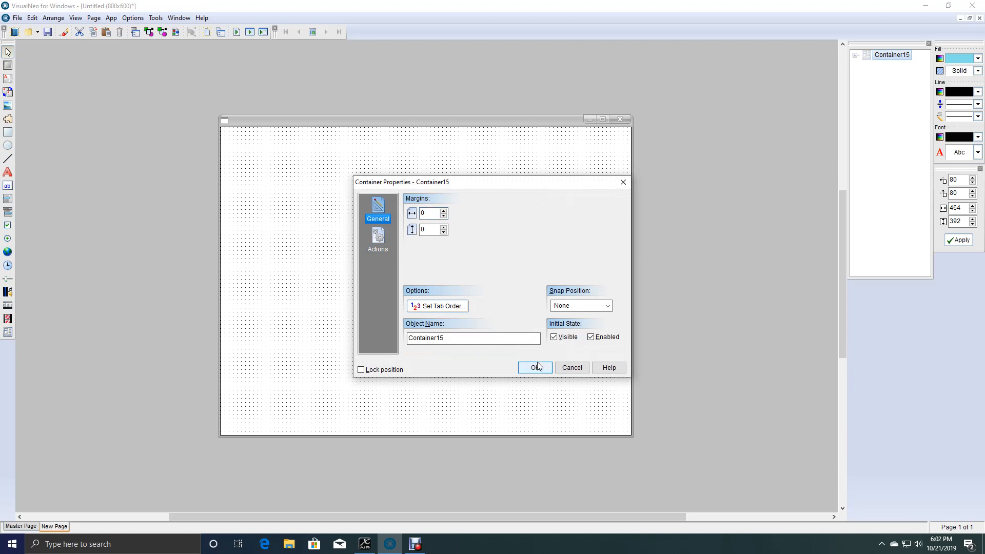
{"action": "left_click", "coordinate": [534, 368]}
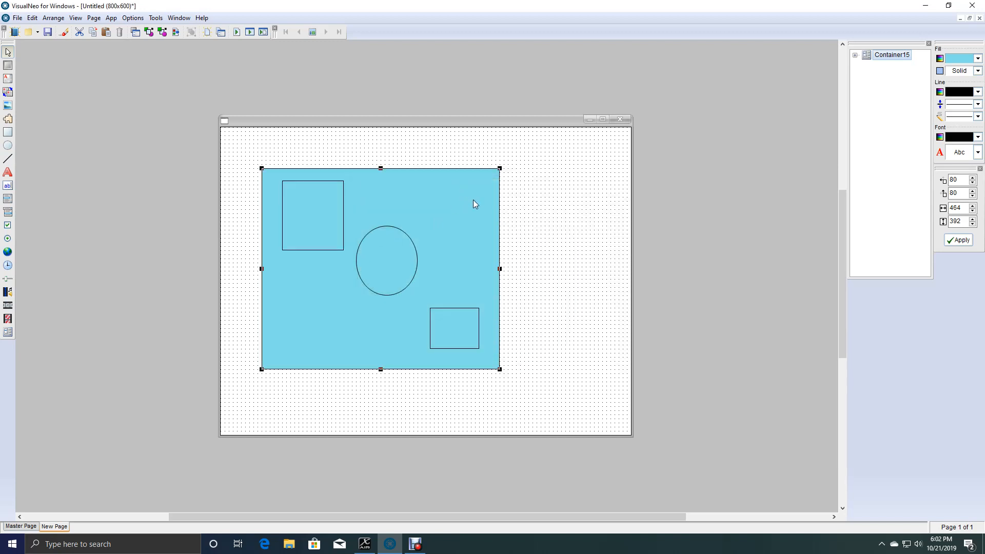
{"action": "left_click_drag", "start_coordinate": [475, 198], "coordinate": [513, 223]}
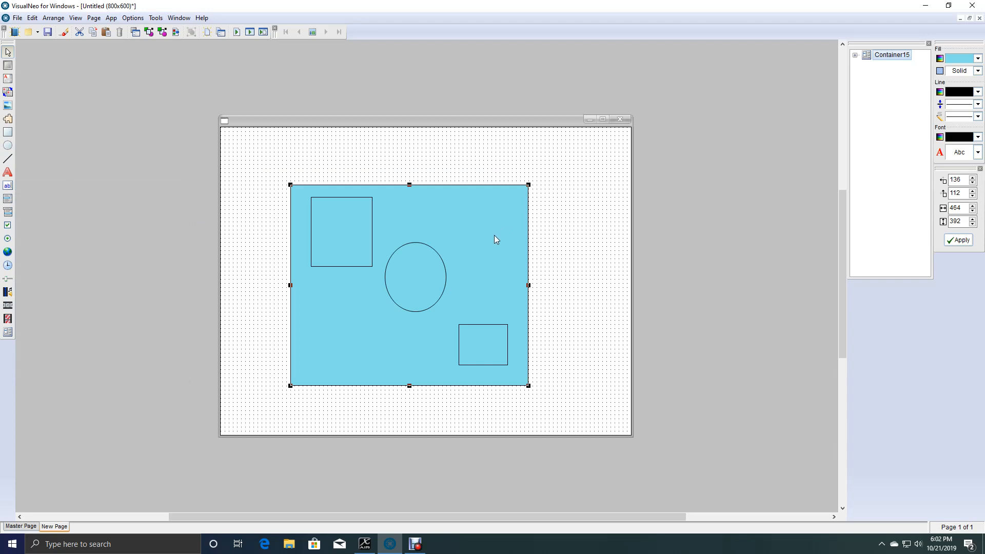
Delete the two rectangles and the ellipse inside the container.
{"action": "left_click", "coordinate": [474, 347]}
{"action": "key", "text": "Delete"}
{"action": "left_click", "coordinate": [415, 290]}
{"action": "key", "text": "Delete"}
{"action": "left_click", "coordinate": [361, 242]}
{"action": "key", "text": "Delete"}
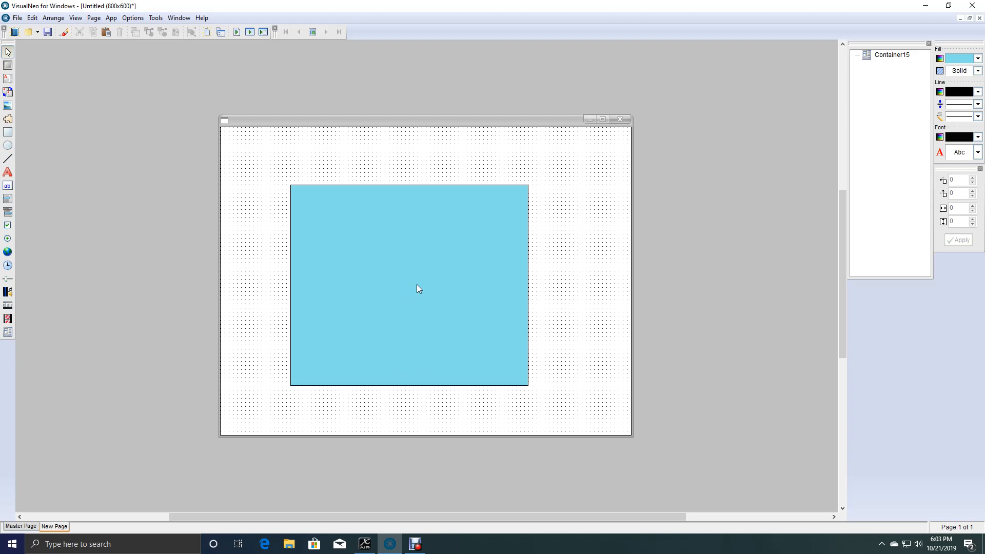
Move and resize the container into a full-width header about 800 by 96 pixels along the page's top edge.
{"action": "left_click_drag", "start_coordinate": [416, 284], "coordinate": [343, 233]}
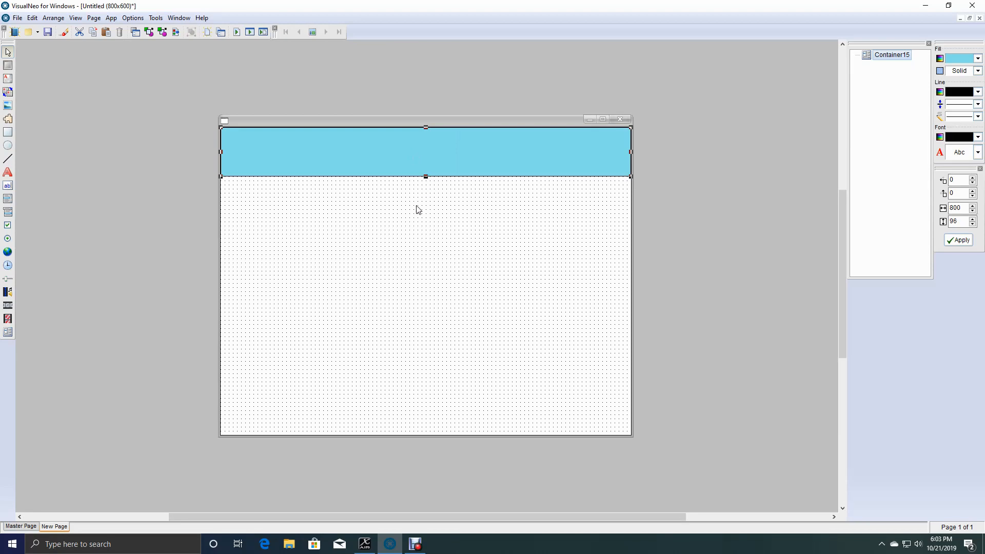
{"action": "left_click", "coordinate": [336, 207]}
Below the header, draw a container about 176 by 504 along the page's left edge and one about 152 by 504 along its right edge.
{"action": "left_click", "coordinate": [8, 332]}
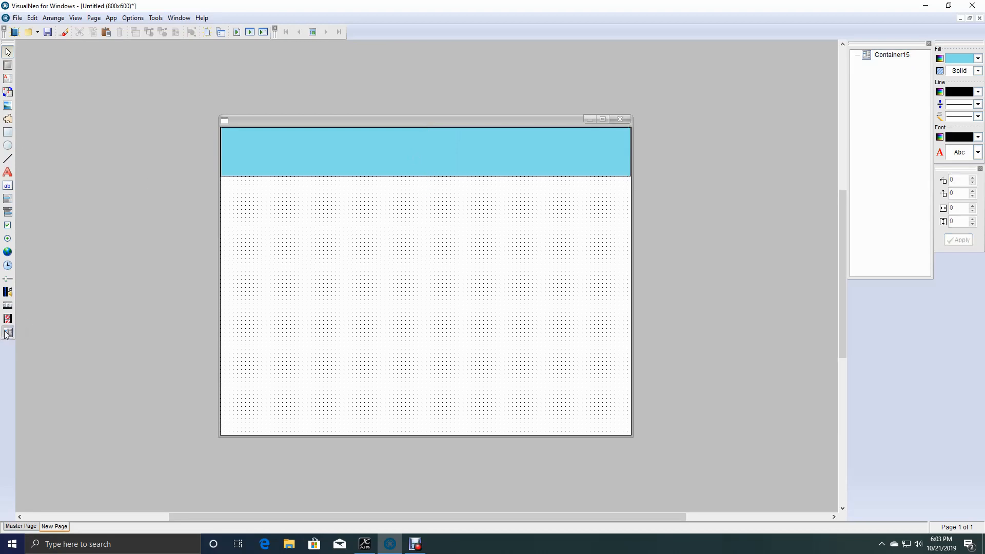
{"action": "left_click_drag", "start_coordinate": [221, 177], "coordinate": [313, 435]}
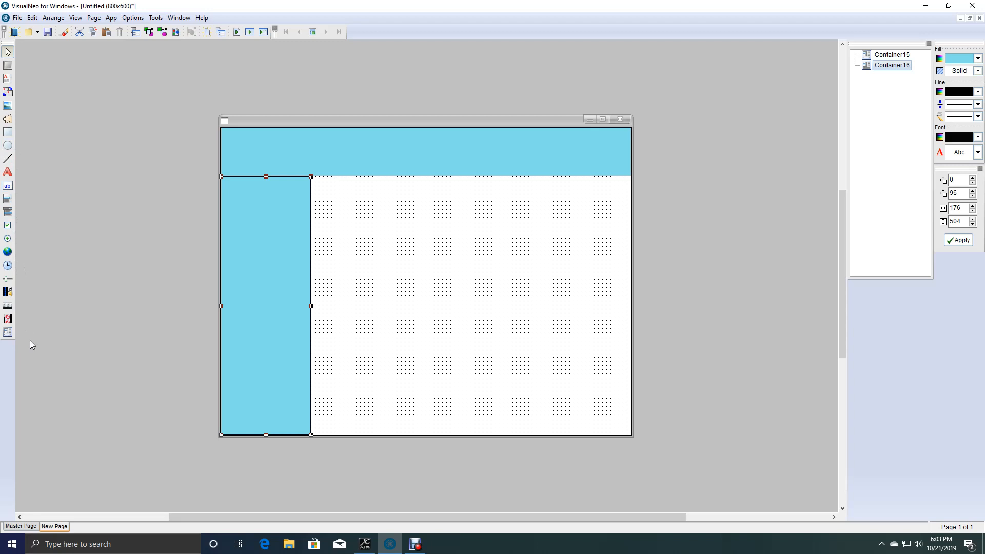
{"action": "left_click", "coordinate": [9, 333]}
{"action": "left_click_drag", "start_coordinate": [555, 176], "coordinate": [632, 433]}
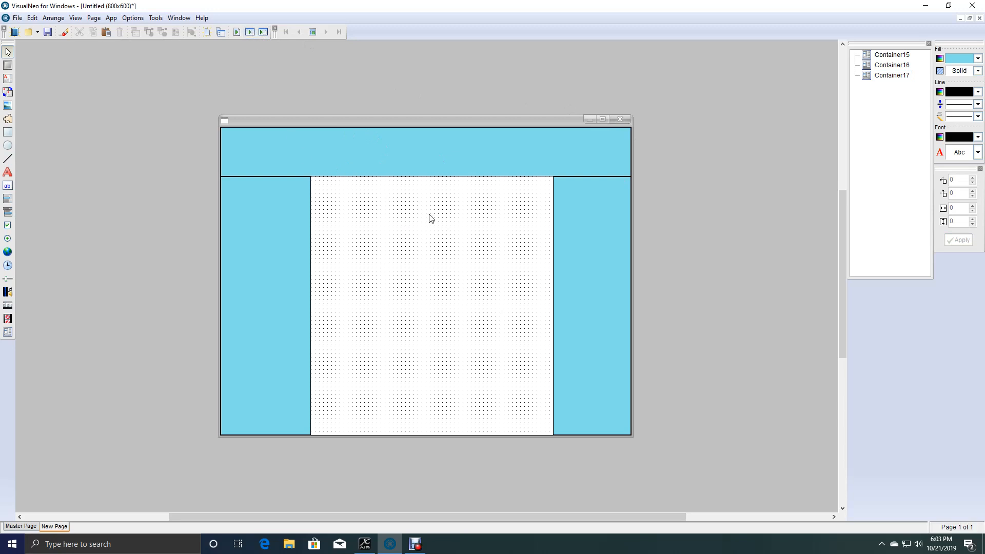
Run the application, maximize and restore its window to check how the unsnapped containers behave, and close it.
{"action": "key", "text": "F9"}
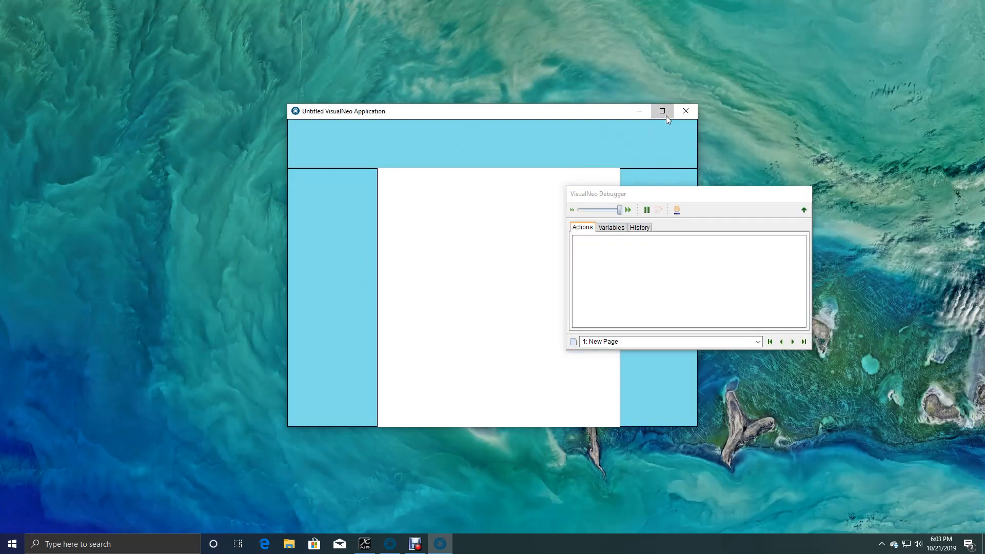
{"action": "left_click", "coordinate": [664, 111]}
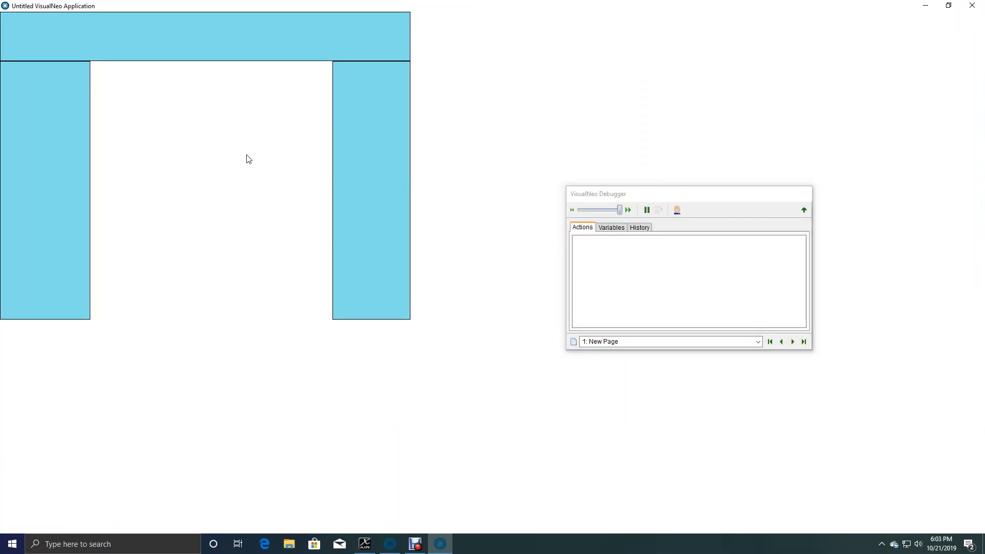
{"action": "left_click", "coordinate": [948, 5]}
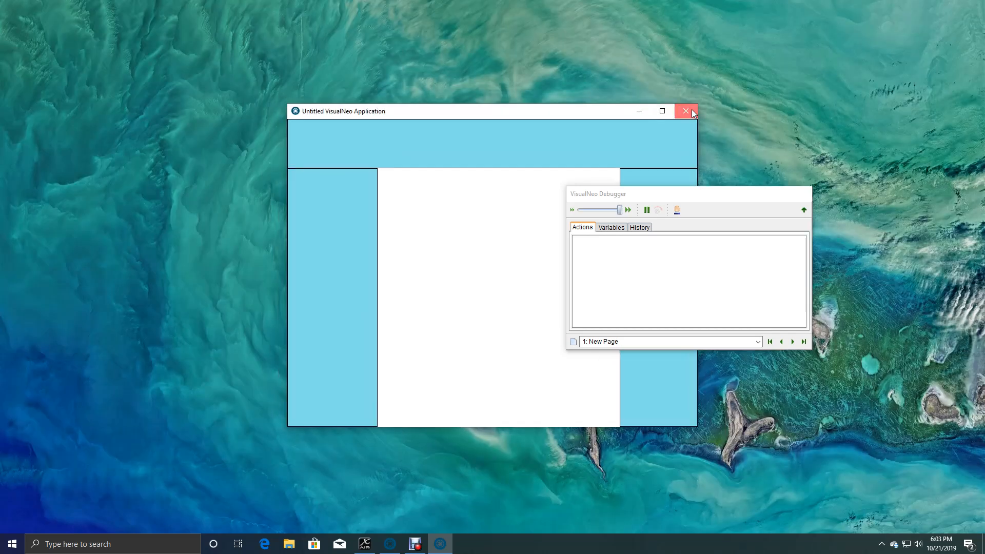
{"action": "left_click", "coordinate": [686, 111]}
Set the header container's Snap Position to Top.
{"action": "double_click", "coordinate": [471, 163]}
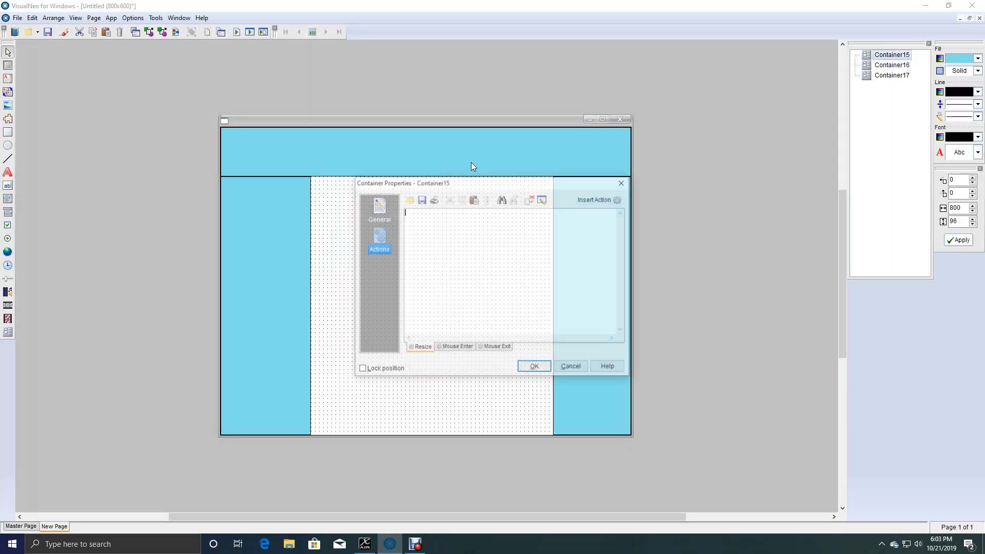
{"action": "left_click", "coordinate": [376, 210]}
{"action": "left_click", "coordinate": [608, 306]}
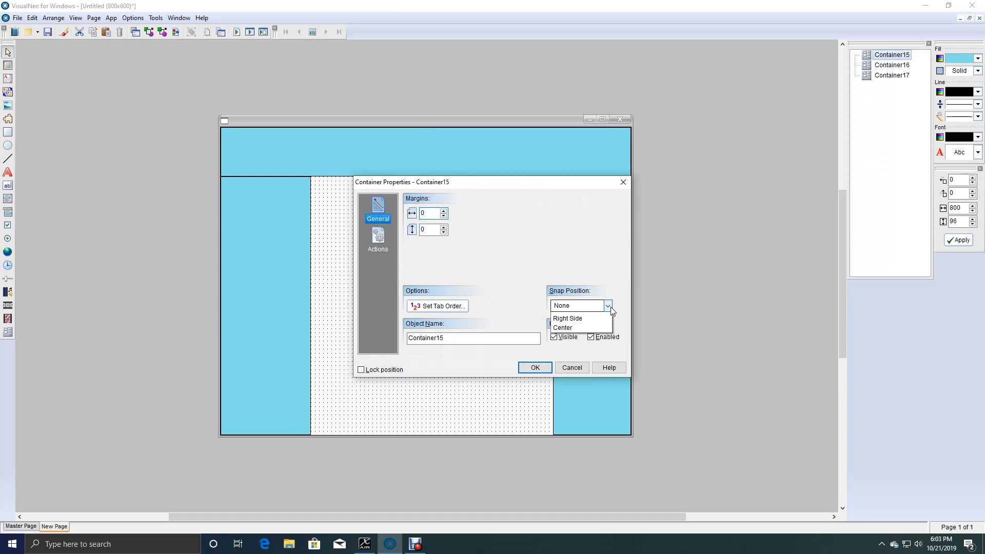
{"action": "left_click", "coordinate": [583, 328]}
{"action": "left_click", "coordinate": [534, 367]}
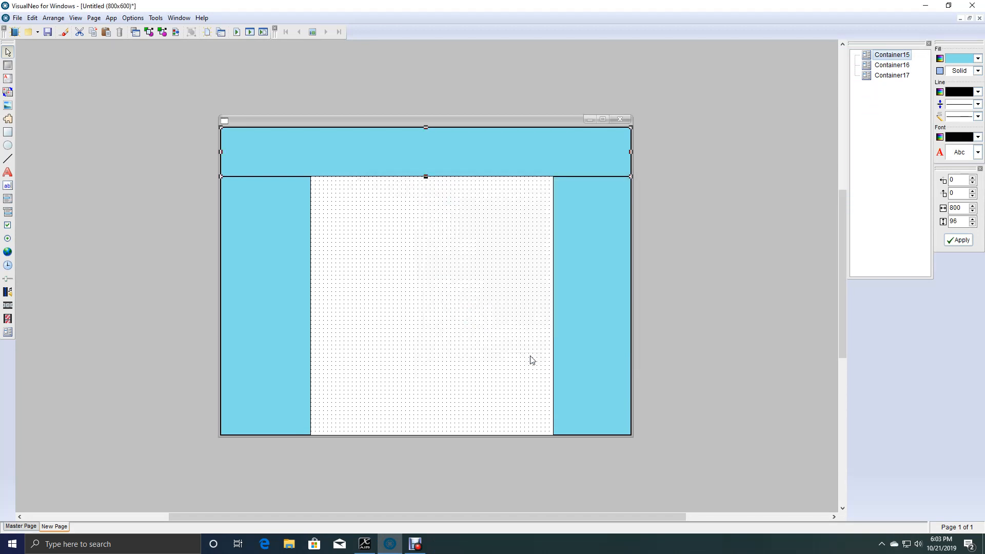
Set the Snap Position of the container on the page's left edge to Left Side.
{"action": "double_click", "coordinate": [301, 227]}
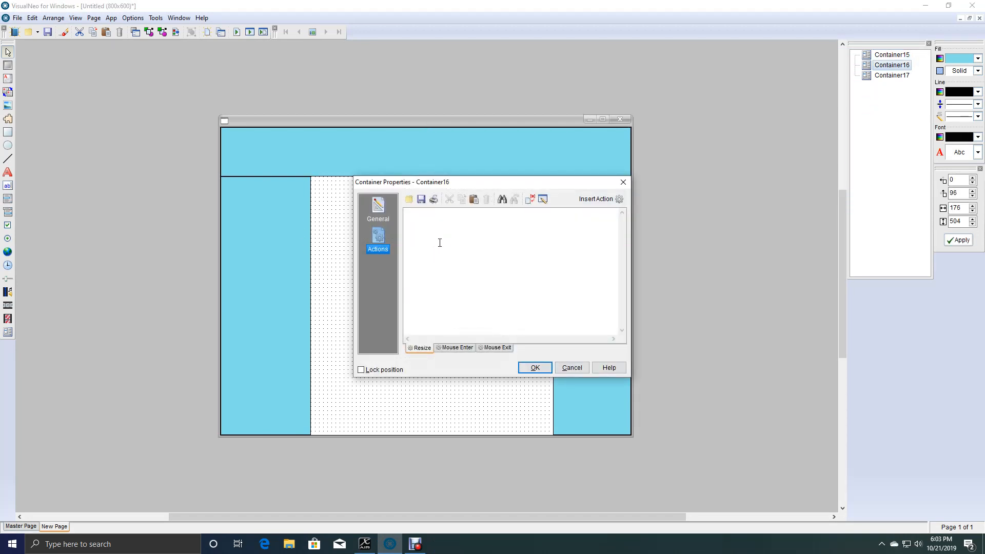
{"action": "left_click", "coordinate": [379, 220]}
{"action": "left_click", "coordinate": [608, 306]}
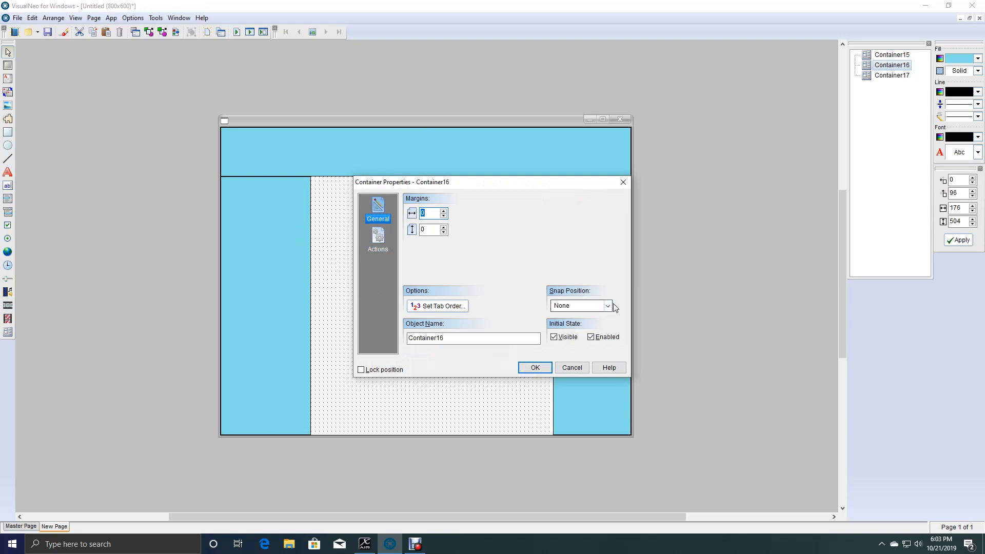
{"action": "left_click", "coordinate": [579, 346]}
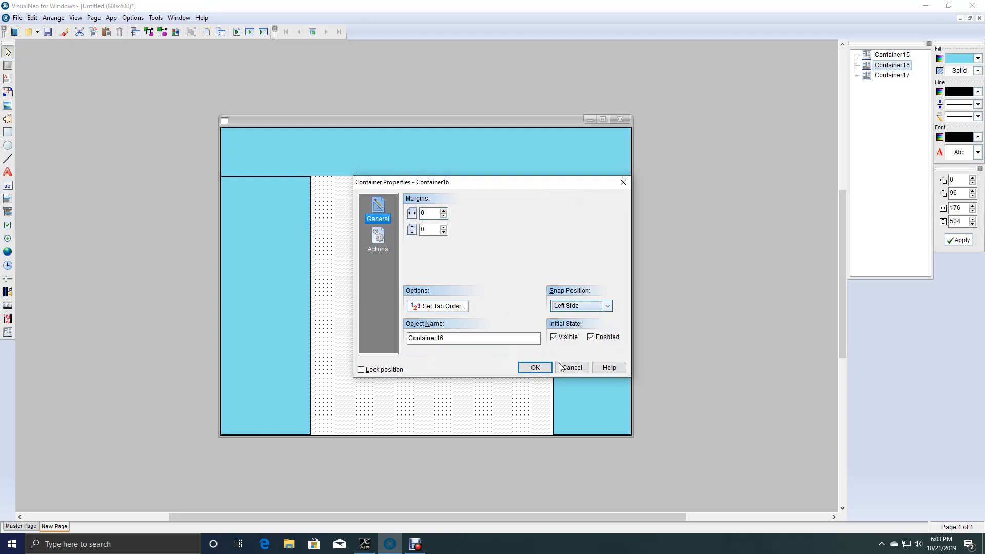
{"action": "left_click", "coordinate": [534, 368]}
Set the Snap Position of the container on the page's right edge to Right Side.
{"action": "double_click", "coordinate": [583, 337]}
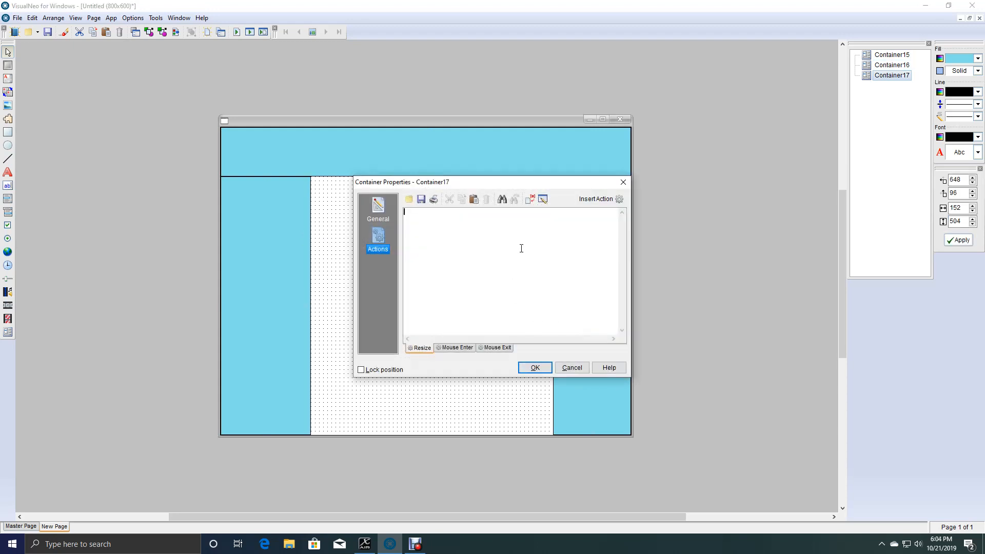
{"action": "left_click", "coordinate": [593, 203]}
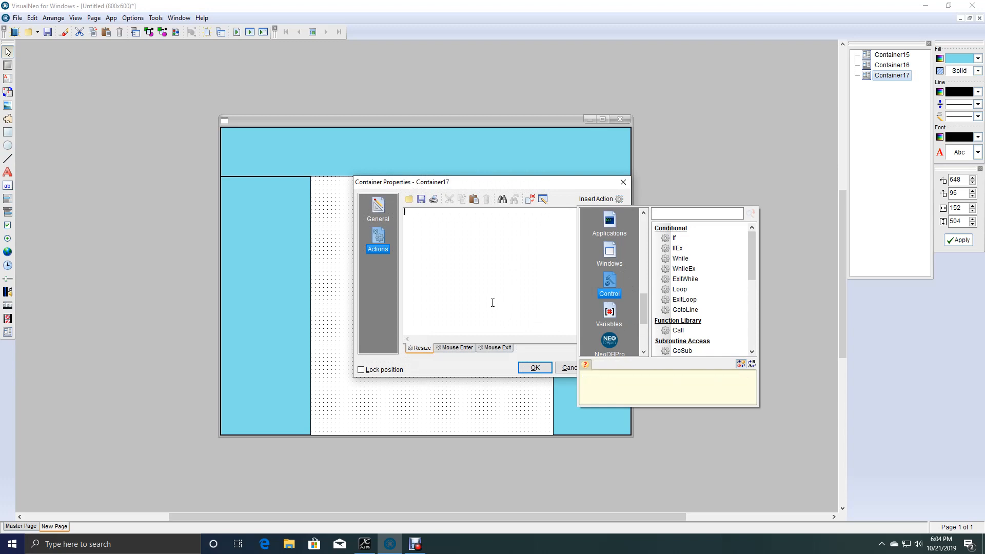
{"action": "left_click", "coordinate": [386, 214]}
{"action": "left_click", "coordinate": [607, 306]}
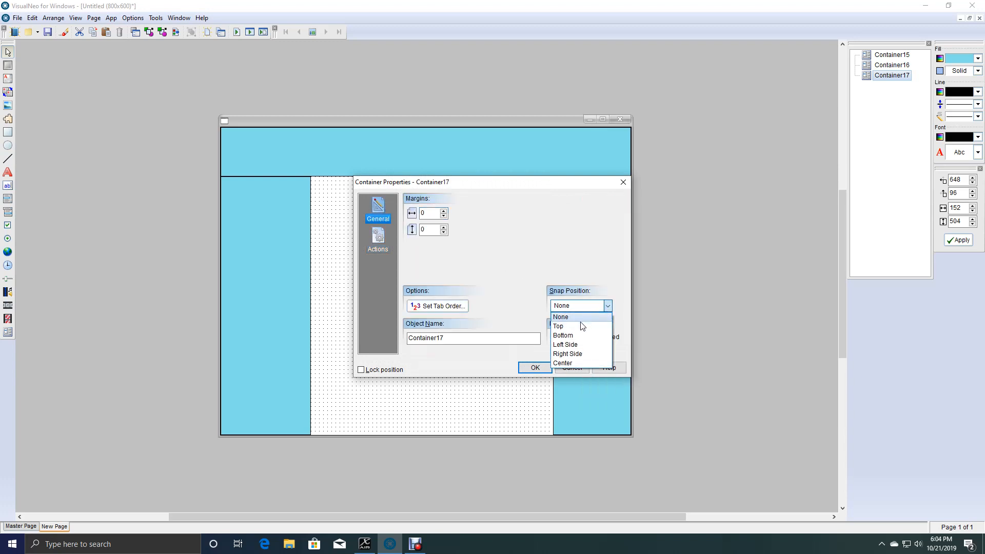
{"action": "left_click", "coordinate": [567, 354]}
{"action": "left_click", "coordinate": [535, 368]}
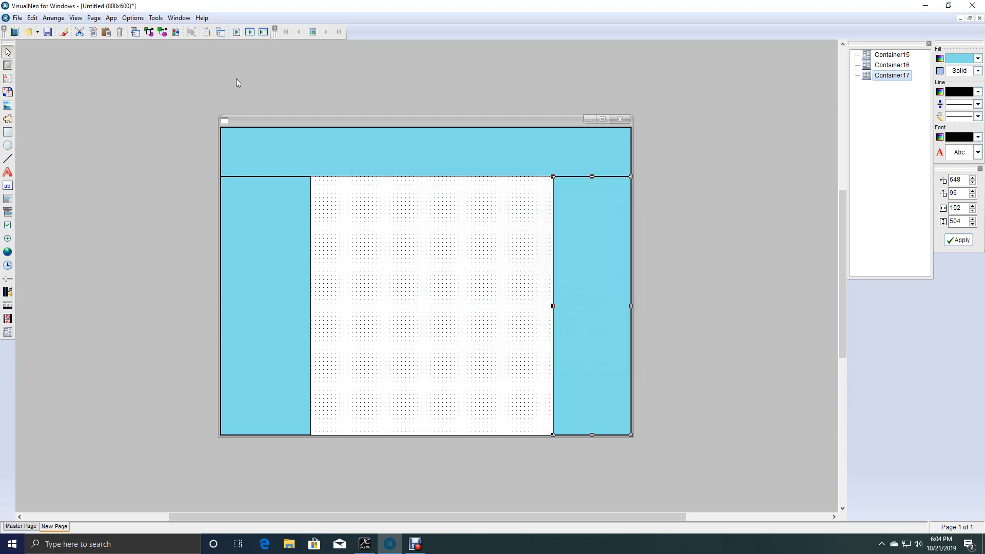
Test the snapped containers by running the application, maximizing and restoring its window, and closing it.
{"action": "left_click", "coordinate": [249, 36]}
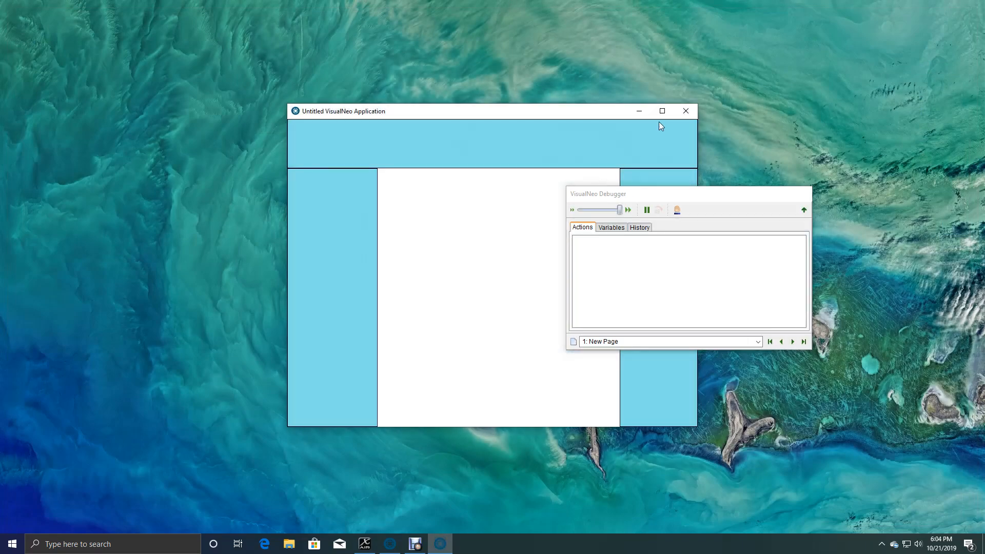
{"action": "left_click", "coordinate": [662, 109]}
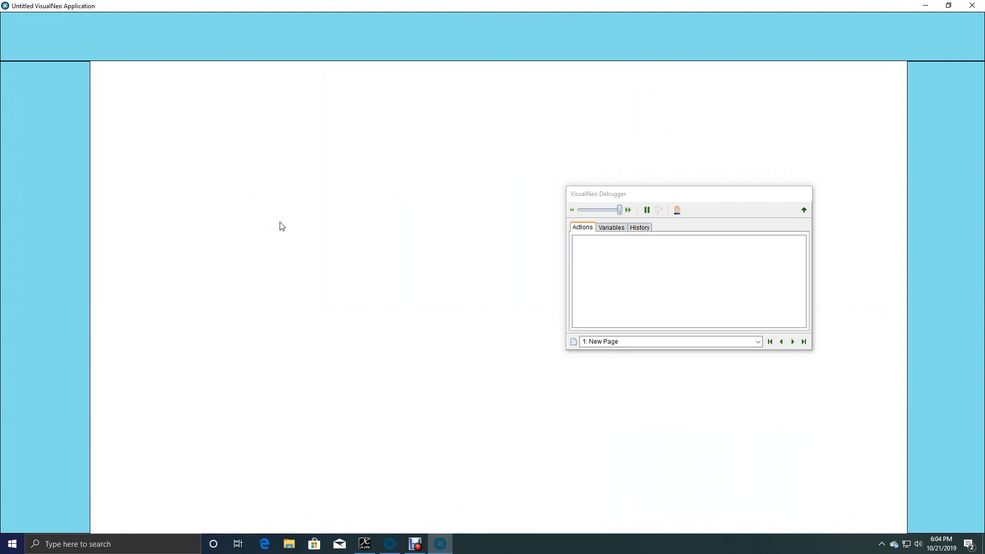
{"action": "left_click", "coordinate": [949, 6]}
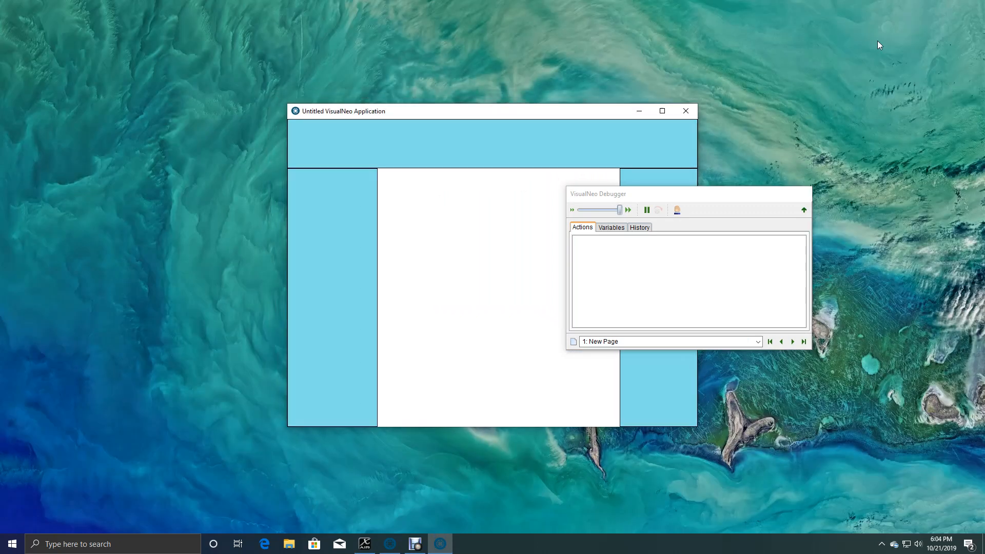
{"action": "left_click", "coordinate": [686, 112]}
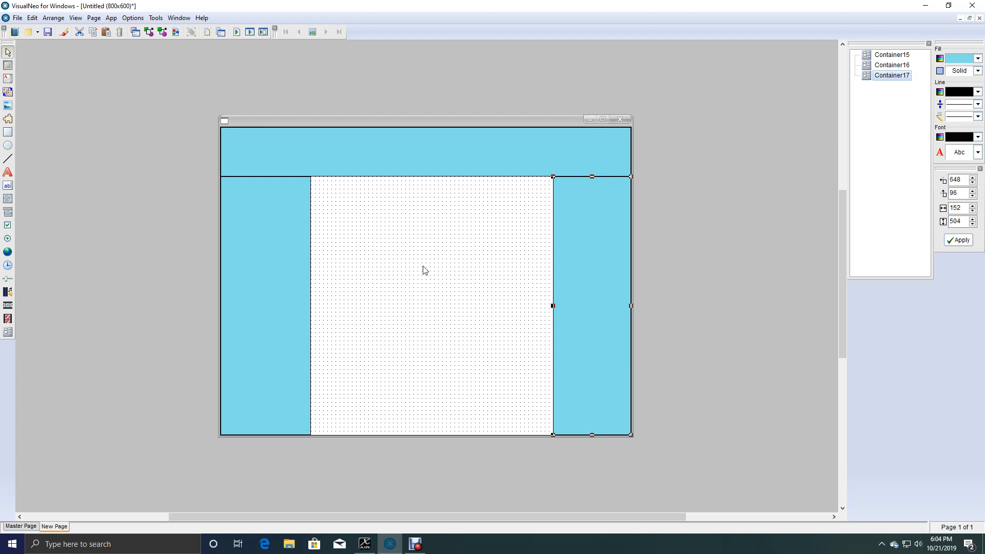
Add a text entry field about 224 by 40 pixels near the left end of the header container, keeping its default properties.
{"action": "left_click", "coordinate": [297, 276]}
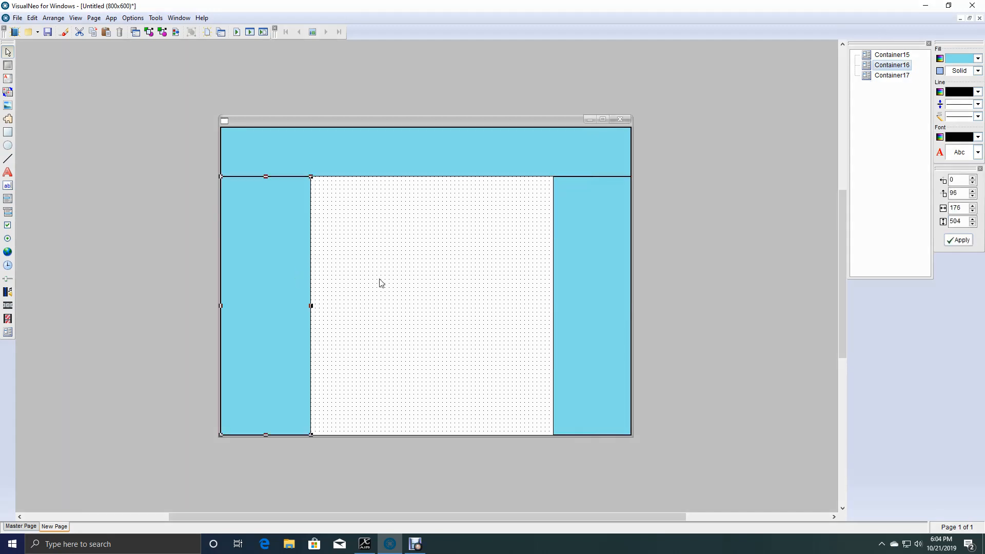
{"action": "left_click", "coordinate": [392, 154]}
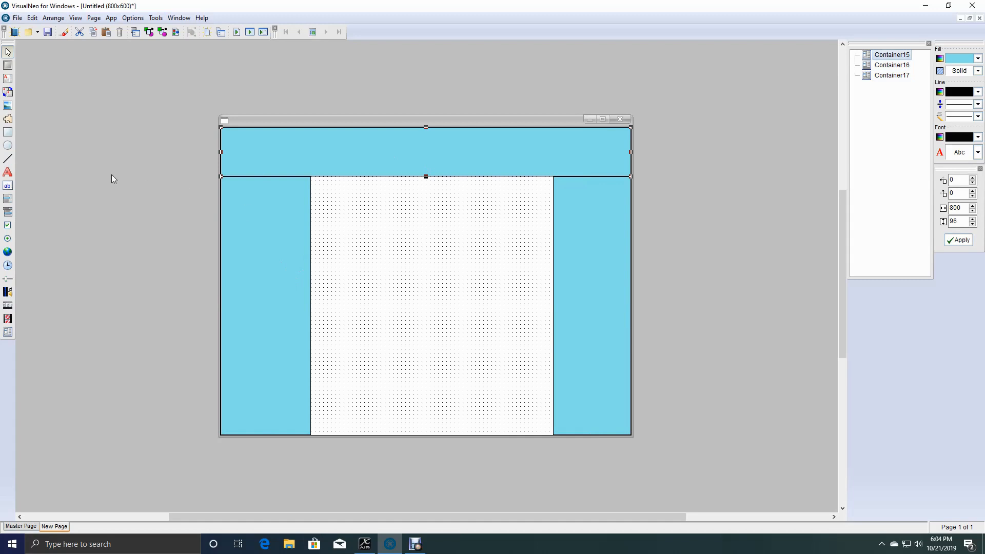
{"action": "left_click", "coordinate": [10, 187]}
{"action": "mouse_move", "coordinate": [227, 143]}
{"action": "left_mouse_down"}
{"action": "mouse_move", "coordinate": [355, 160]}
{"action": "mouse_move", "coordinate": [342, 162]}
{"action": "left_mouse_up"}
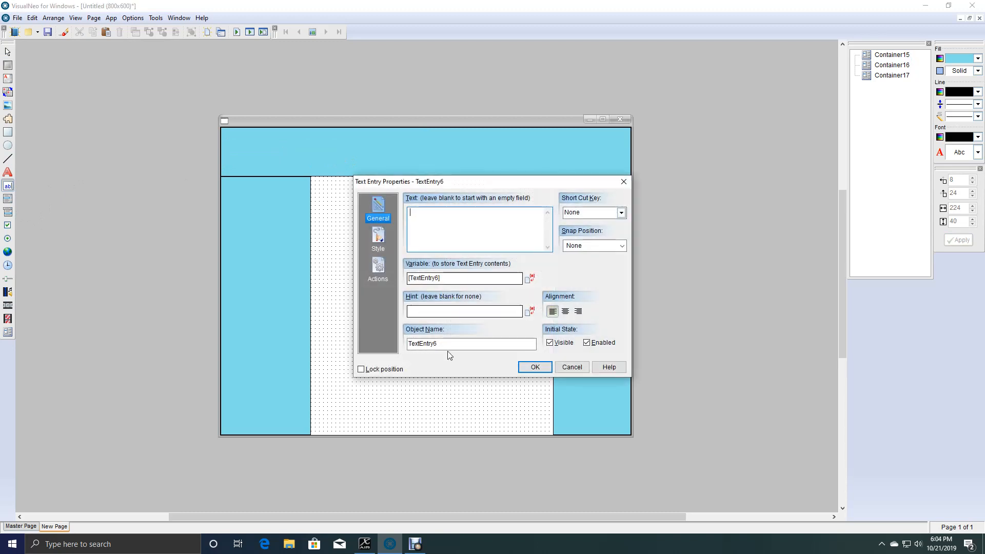
{"action": "left_click", "coordinate": [534, 368]}
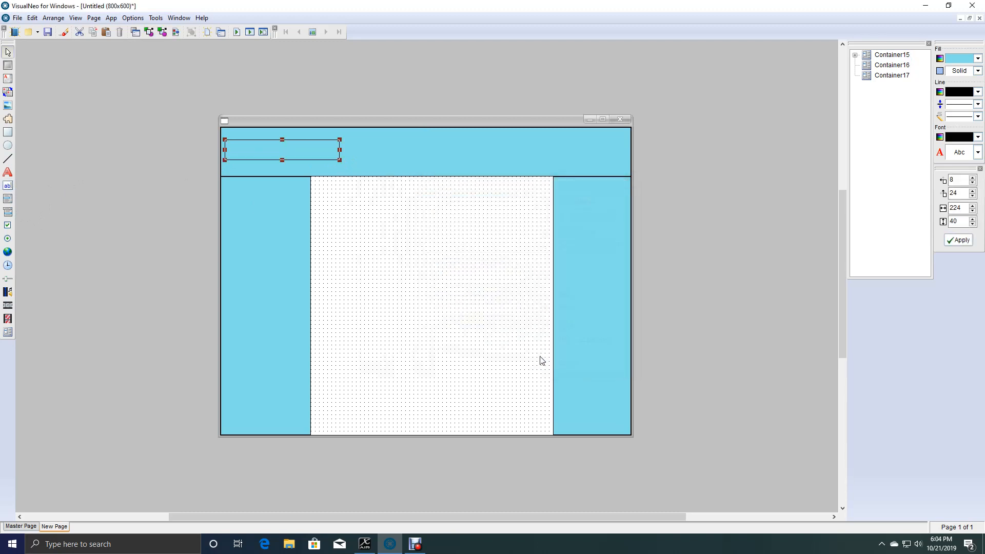
Set the fill color of the text entry field in the header to white.
{"action": "left_click", "coordinate": [978, 58]}
{"action": "left_click_drag", "start_coordinate": [945, 190], "coordinate": [950, 174]}
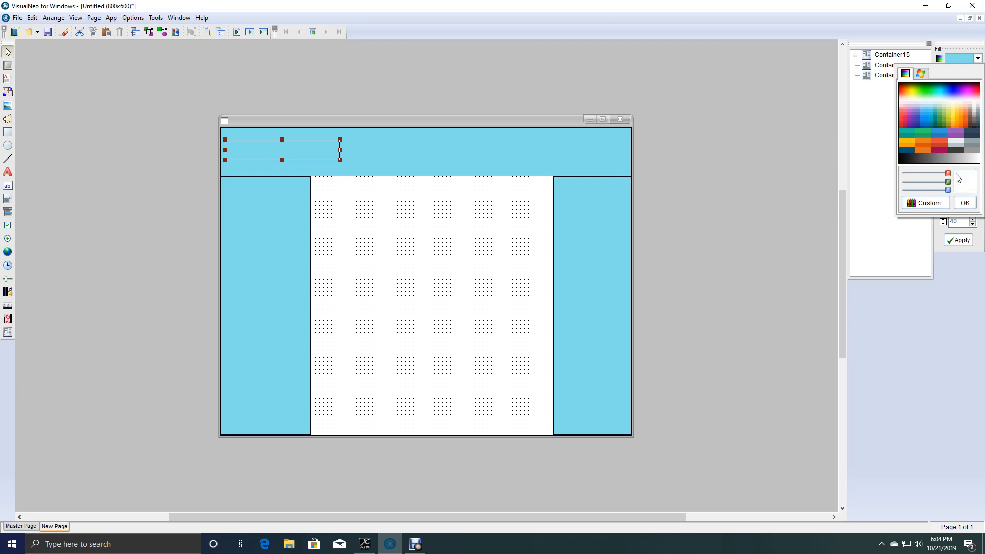
{"action": "left_click", "coordinate": [965, 203]}
Add a push button about 64 by 40 pixels in the header against the text entry field, narrowing that field to about 200 pixels.
{"action": "left_click", "coordinate": [8, 65]}
{"action": "left_click_drag", "start_coordinate": [341, 138], "coordinate": [345, 159]}
{"action": "left_click", "coordinate": [534, 368]}
{"action": "left_click", "coordinate": [403, 158]}
{"action": "left_click", "coordinate": [340, 149]}
{"action": "left_click", "coordinate": [354, 151]}
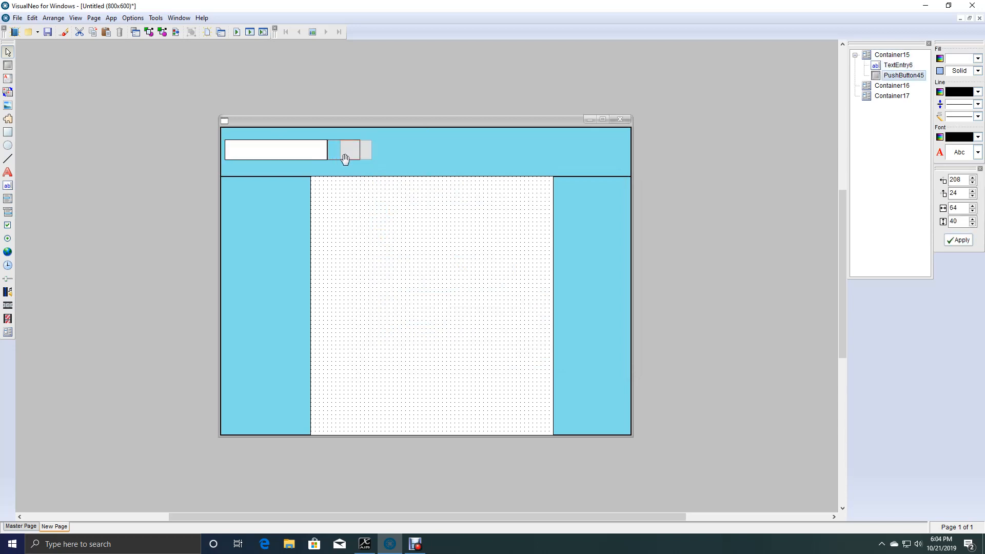
Add a text object about 240 by 40 pixels beside the push button in the header, reading "Center Text" with centered alignment.
{"action": "left_click", "coordinate": [398, 155]}
{"action": "left_click", "coordinate": [7, 172]}
{"action": "left_click_drag", "start_coordinate": [361, 140], "coordinate": [486, 160]}
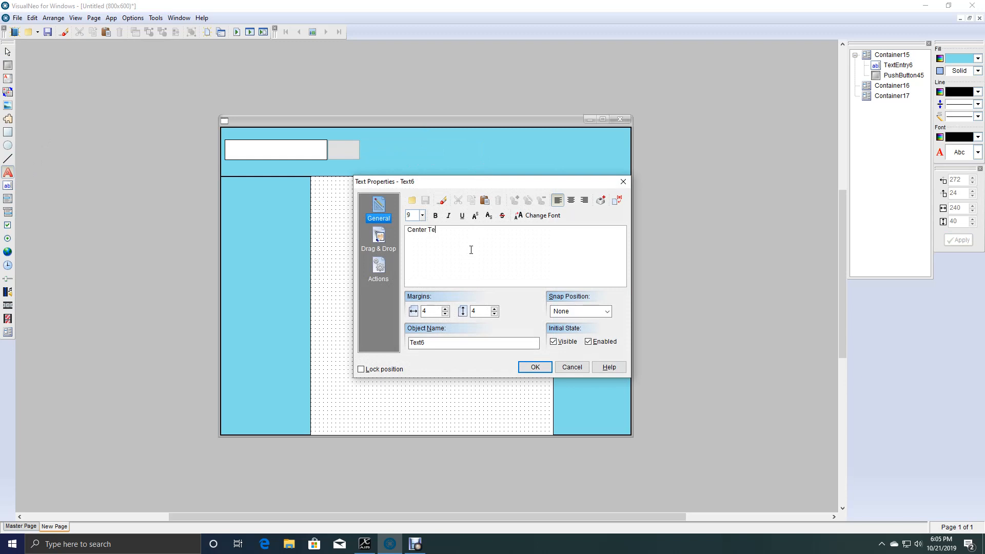
{"action": "left_click", "coordinate": [571, 200]}
{"action": "left_click", "coordinate": [534, 367]}
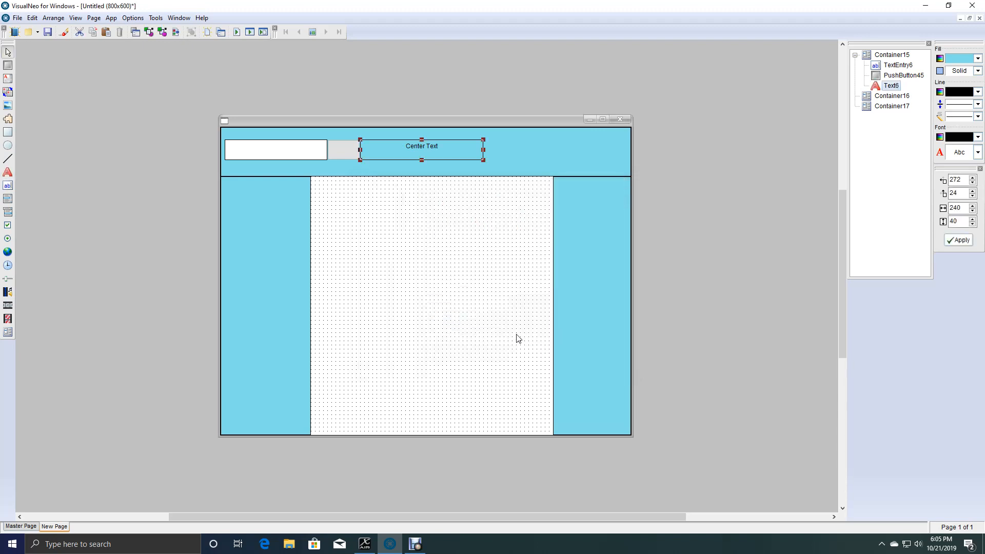
Place a picture about 128 by 96 pixels at the header's right end, using the ID card image from the "printed id cards" folder.
{"action": "left_click", "coordinate": [558, 160]}
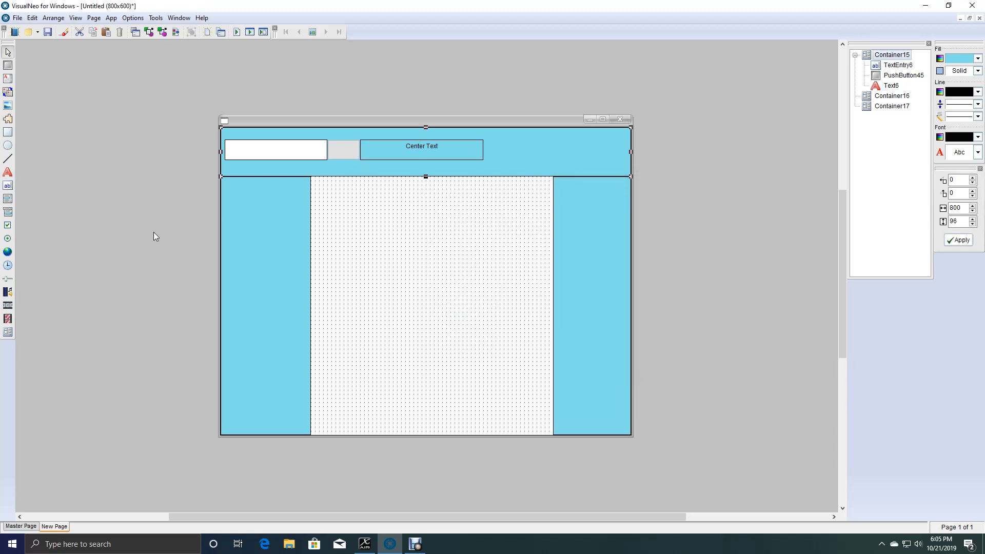
{"action": "left_click", "coordinate": [9, 106]}
{"action": "left_click_drag", "start_coordinate": [568, 129], "coordinate": [632, 177]}
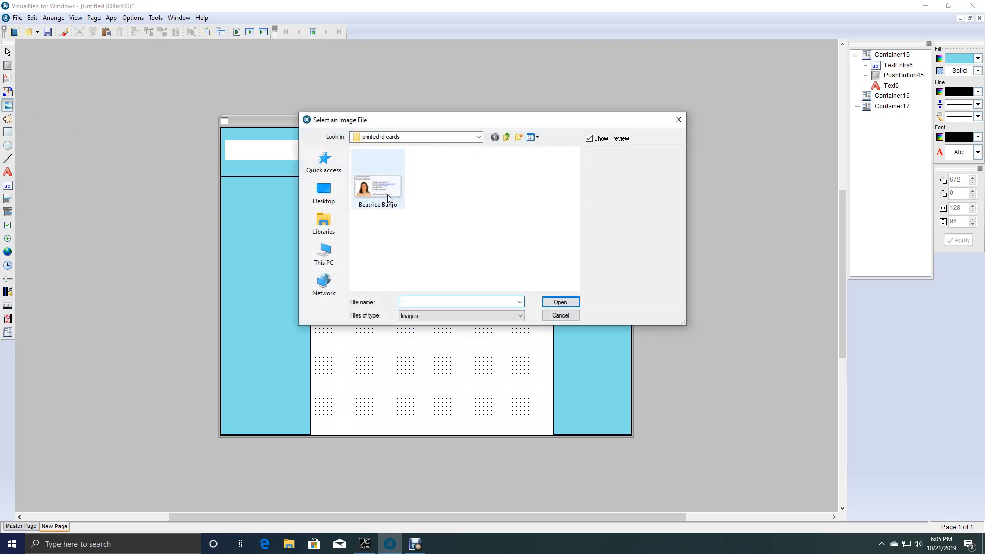
{"action": "double_click", "coordinate": [385, 190]}
Set the header picture's Display Mode to Auto and center the image.
{"action": "double_click", "coordinate": [595, 165]}
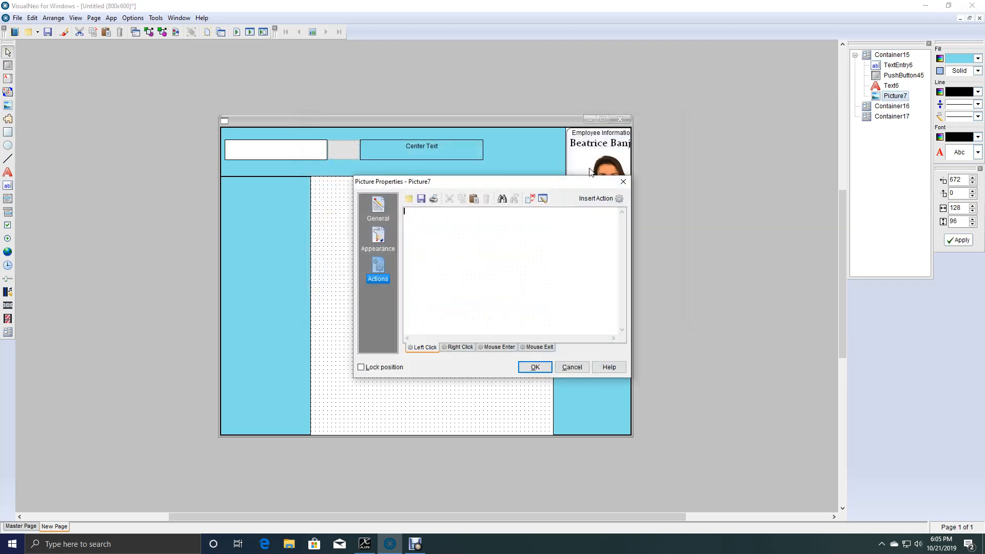
{"action": "left_click", "coordinate": [383, 218]}
{"action": "left_click", "coordinate": [389, 244]}
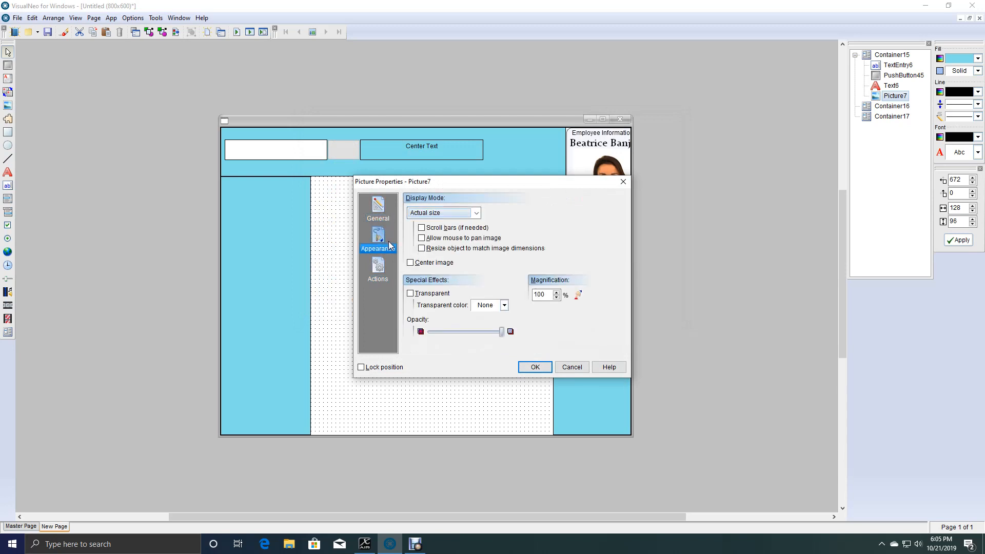
{"action": "left_click", "coordinate": [476, 213]}
{"action": "left_click", "coordinate": [456, 248]}
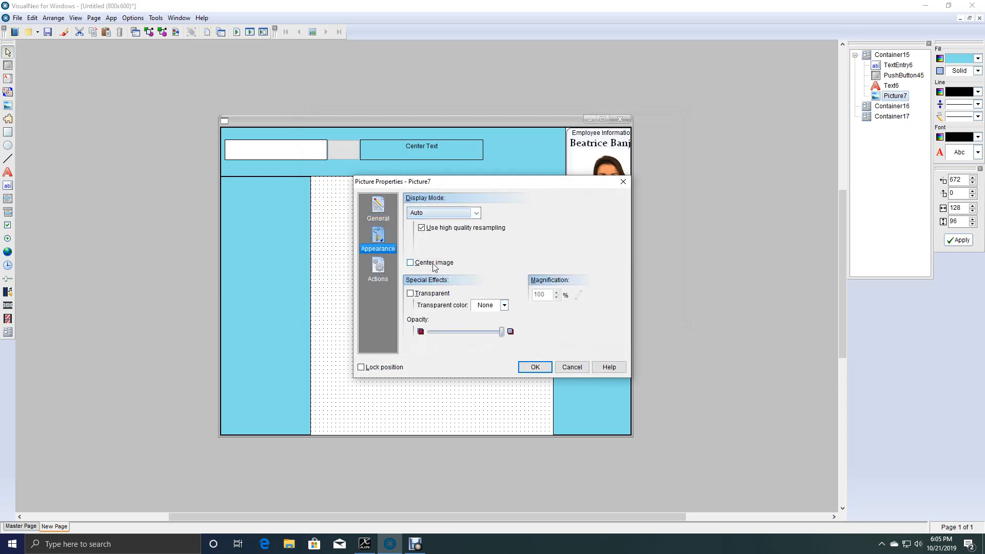
{"action": "left_click", "coordinate": [536, 367]}
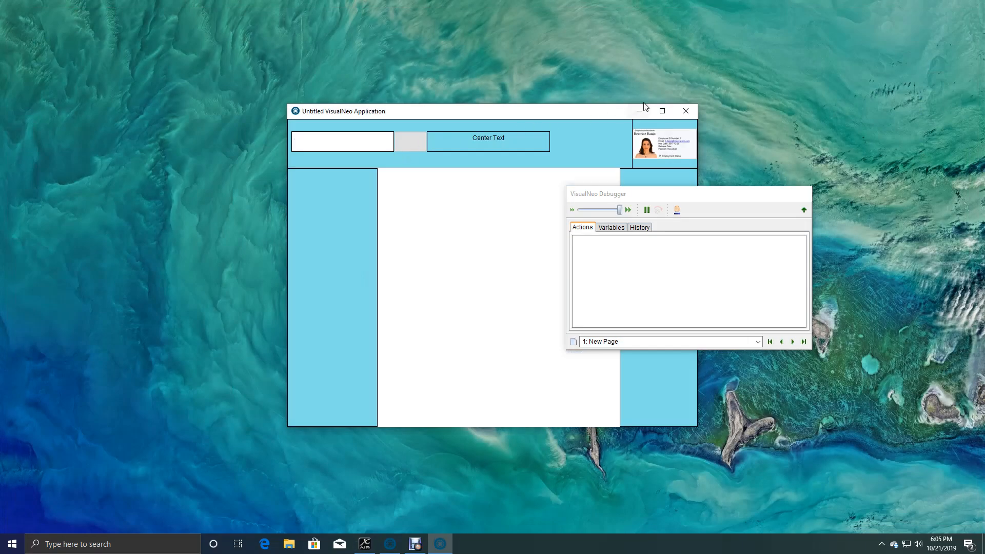
Test the header layout by running the application, maximizing and restoring its window, and closing it.
{"action": "left_click", "coordinate": [663, 110]}
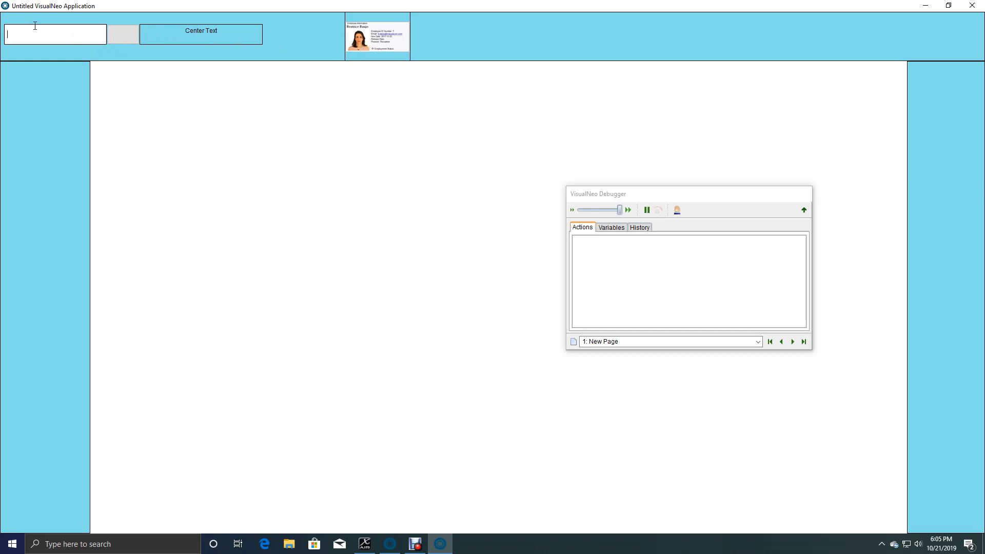
{"action": "left_click", "coordinate": [949, 8]}
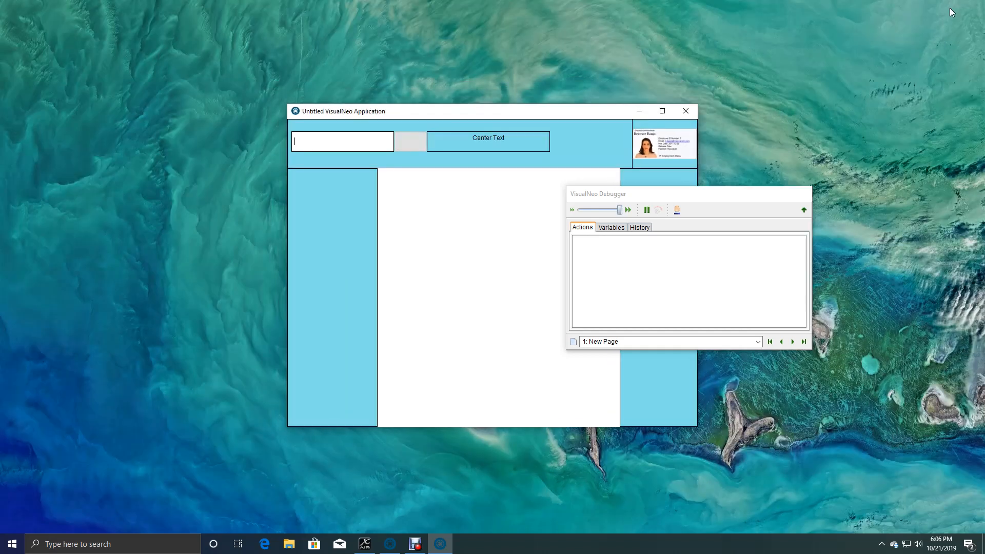
{"action": "left_click", "coordinate": [685, 111]}
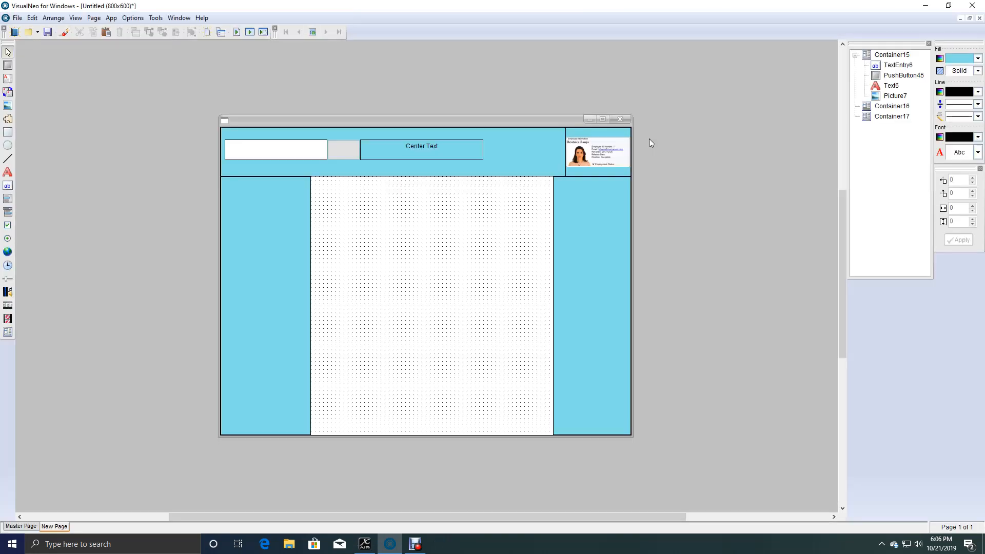
Move the "Center Text" object, push button and text entry field next to the picture, clearing the left part of the header.
{"action": "left_click", "coordinate": [472, 162]}
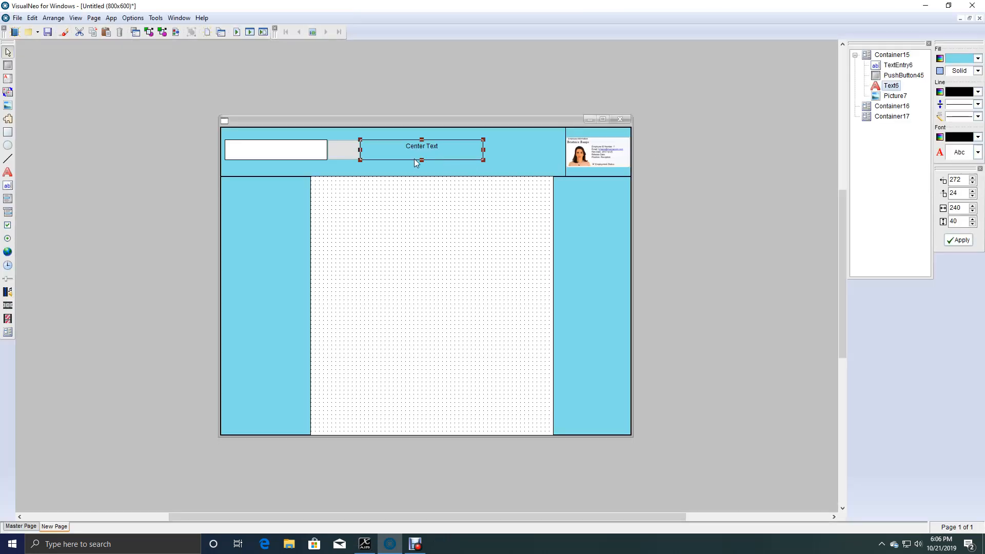
{"action": "left_click_drag", "start_coordinate": [404, 154], "coordinate": [483, 146]}
{"action": "left_click_drag", "start_coordinate": [352, 156], "coordinate": [553, 168]}
{"action": "left_click_drag", "start_coordinate": [299, 159], "coordinate": [498, 169]}
Draw a nested container about 272 by 80 pixels in the empty left part of the header container.
{"action": "left_click", "coordinate": [381, 161]}
{"action": "left_click", "coordinate": [380, 160]}
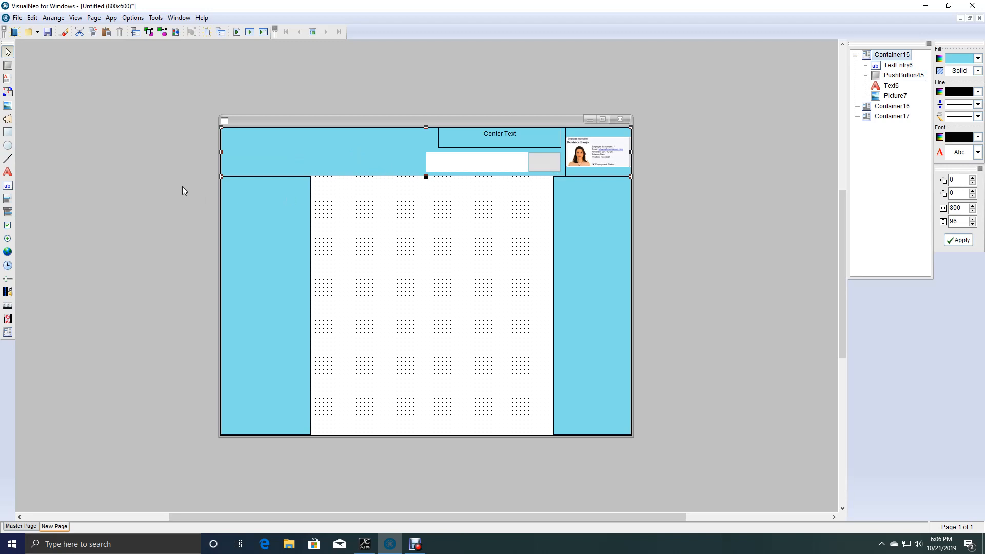
{"action": "left_click", "coordinate": [8, 332]}
{"action": "left_click_drag", "start_coordinate": [225, 135], "coordinate": [364, 172]}
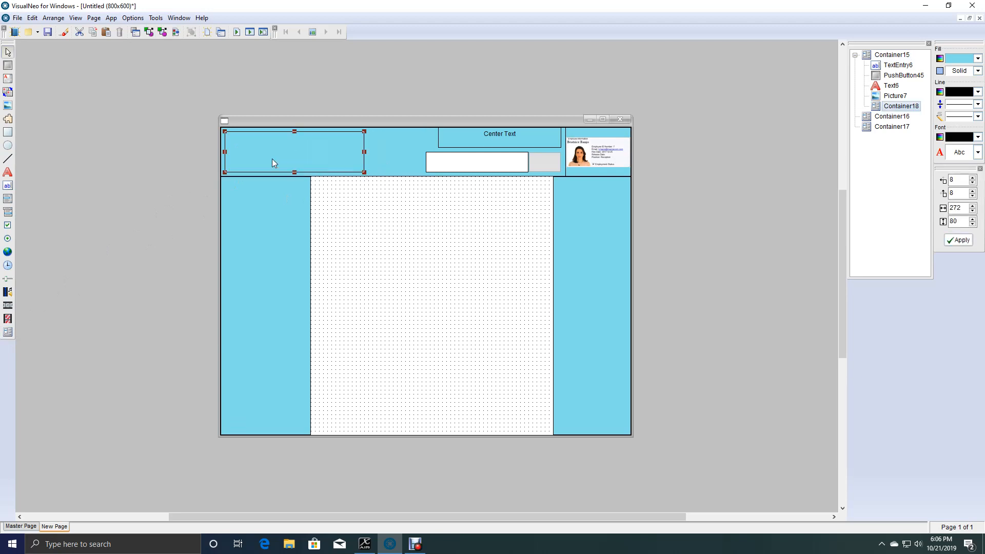
Set the Snap Position of the nested header container to Left Side.
{"action": "double_click", "coordinate": [300, 151]}
{"action": "left_click", "coordinate": [379, 218]}
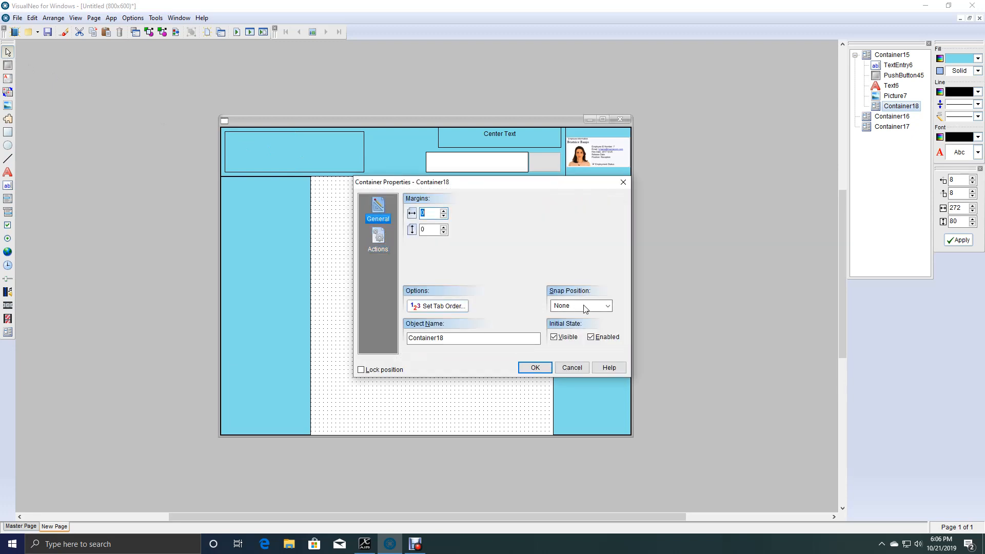
{"action": "left_click", "coordinate": [611, 307]}
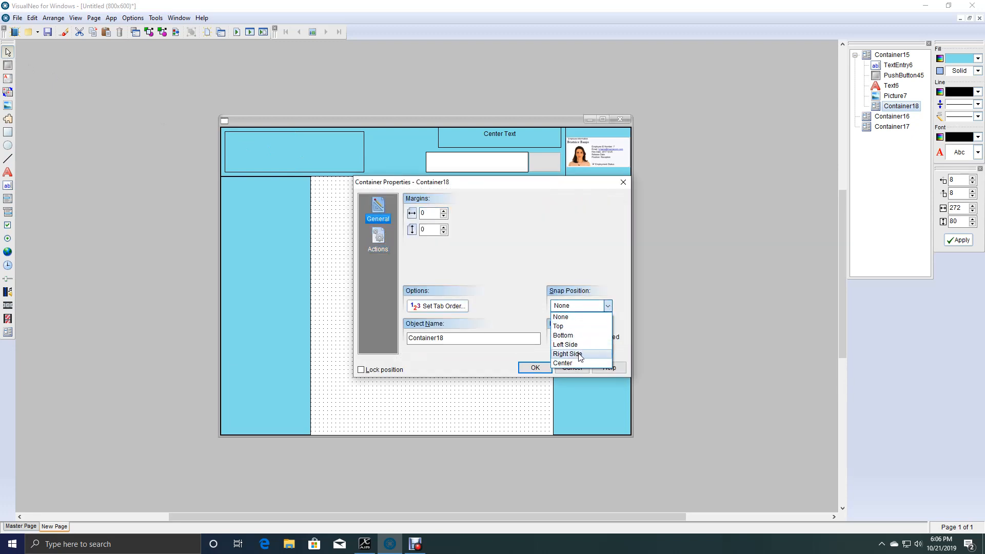
{"action": "left_click", "coordinate": [585, 348]}
{"action": "left_click", "coordinate": [534, 367]}
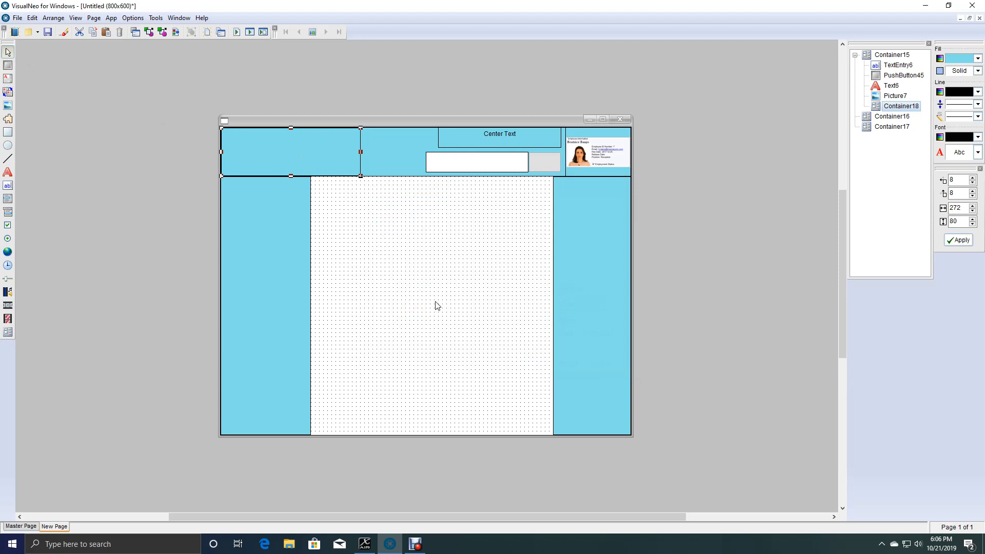
Cut the text entry field and push button from the header and paste them into the nested container, roughly centered vertically.
{"action": "left_click", "coordinate": [453, 165]}
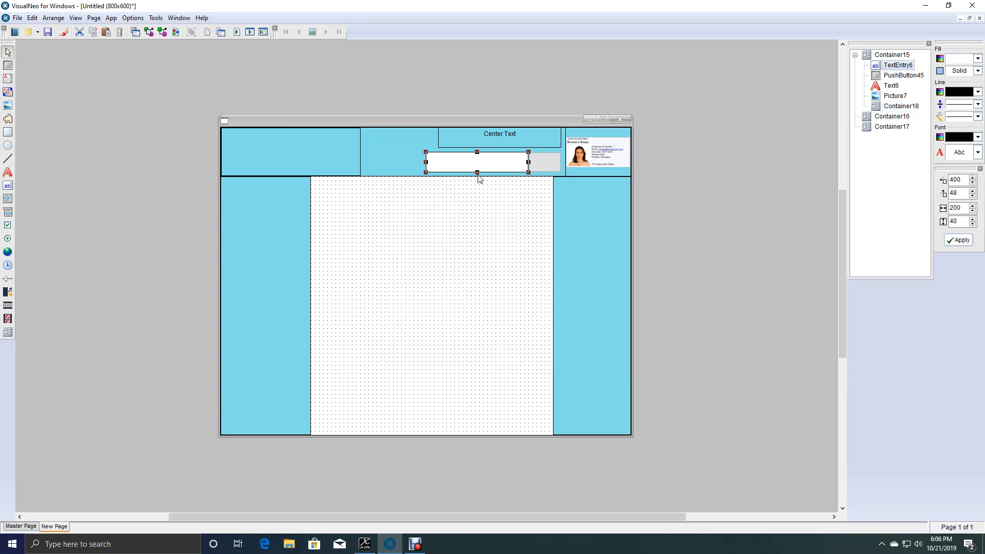
{"action": "left_click", "coordinate": [547, 163], "text": "shift"}
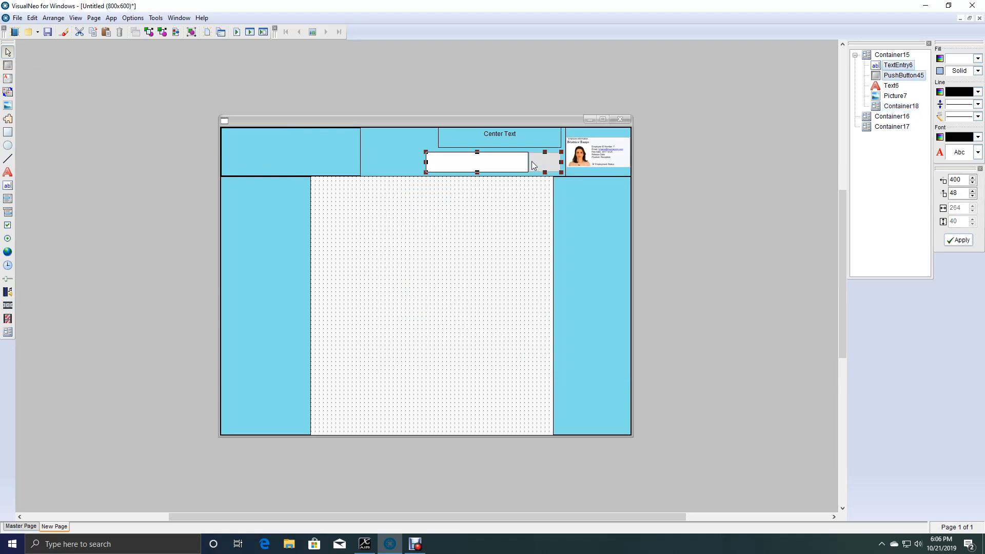
{"action": "key", "text": "Delete"}
{"action": "left_click", "coordinate": [277, 149]}
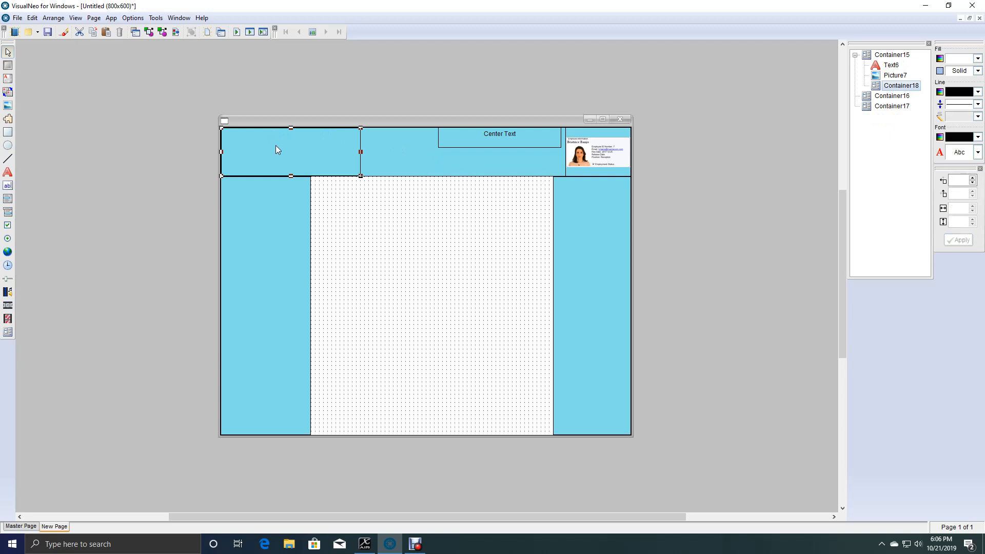
{"action": "key", "text": "ctrl+v"}
{"action": "left_click_drag", "start_coordinate": [285, 164], "coordinate": [297, 157]}
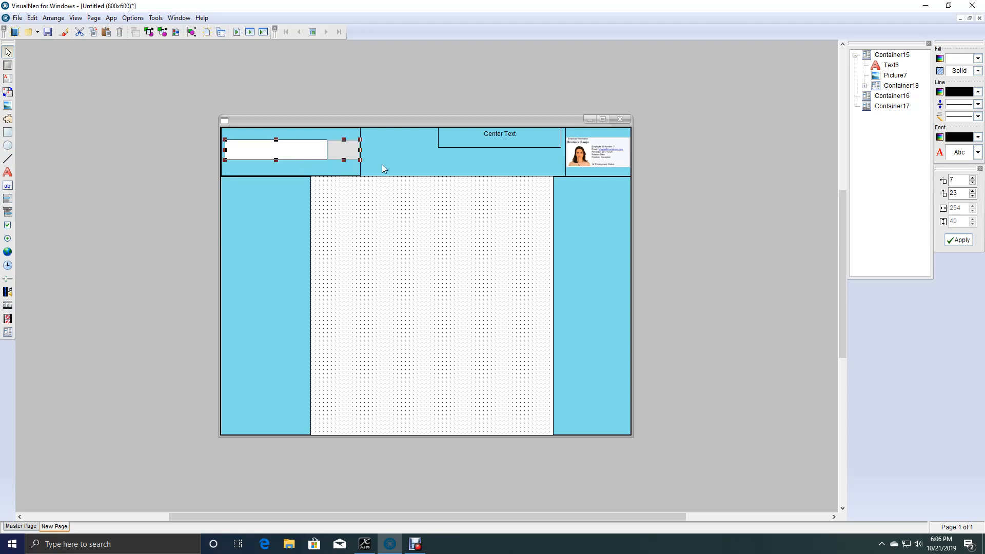
{"action": "left_click", "coordinate": [417, 166]}
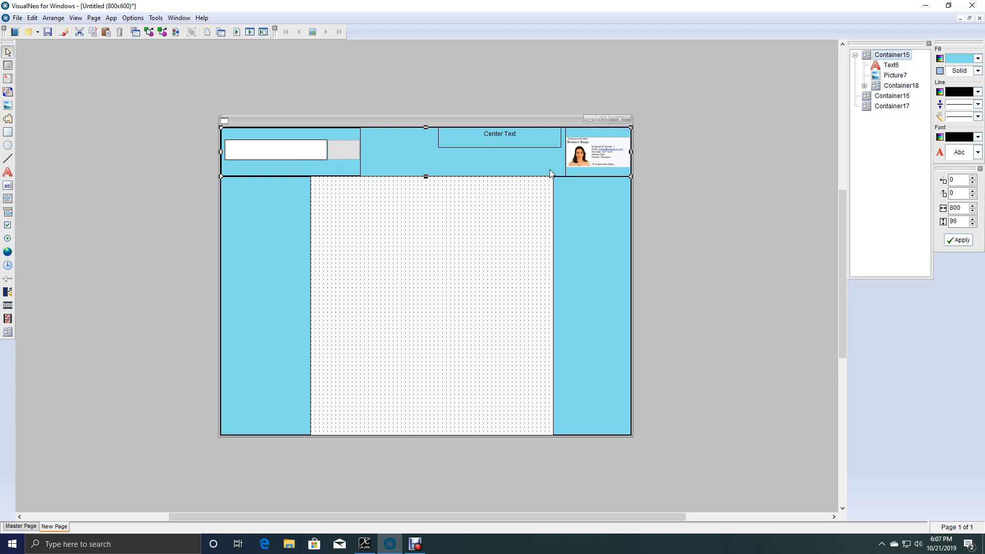
{"action": "left_click", "coordinate": [445, 247]}
Set the Snap Position of the header picture to Right Side.
{"action": "left_click", "coordinate": [581, 171]}
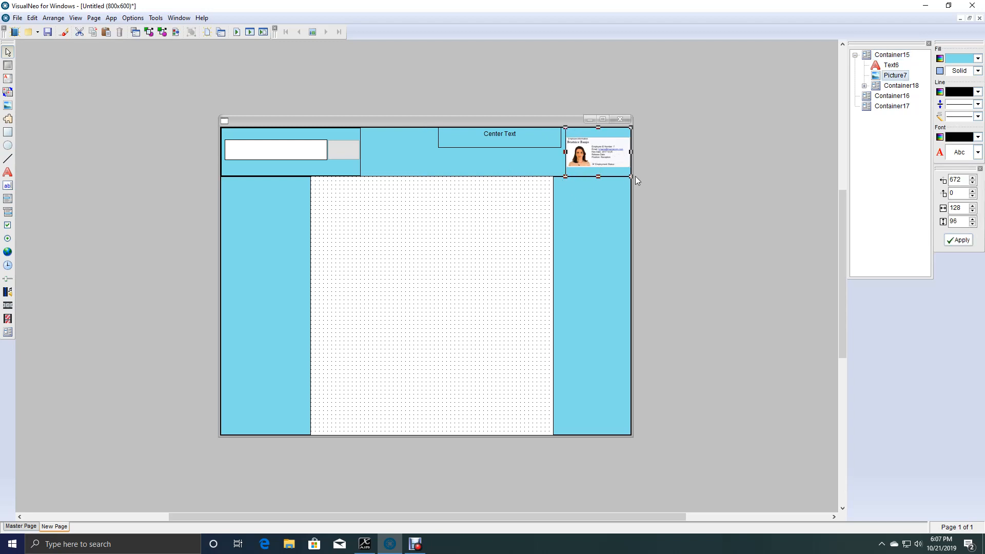
{"action": "double_click", "coordinate": [603, 155]}
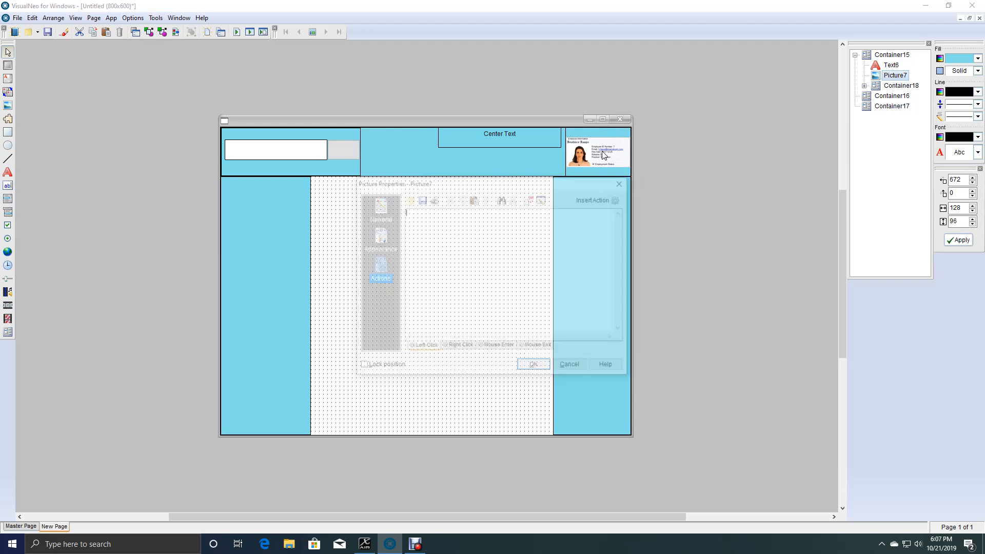
{"action": "left_click", "coordinate": [592, 307]}
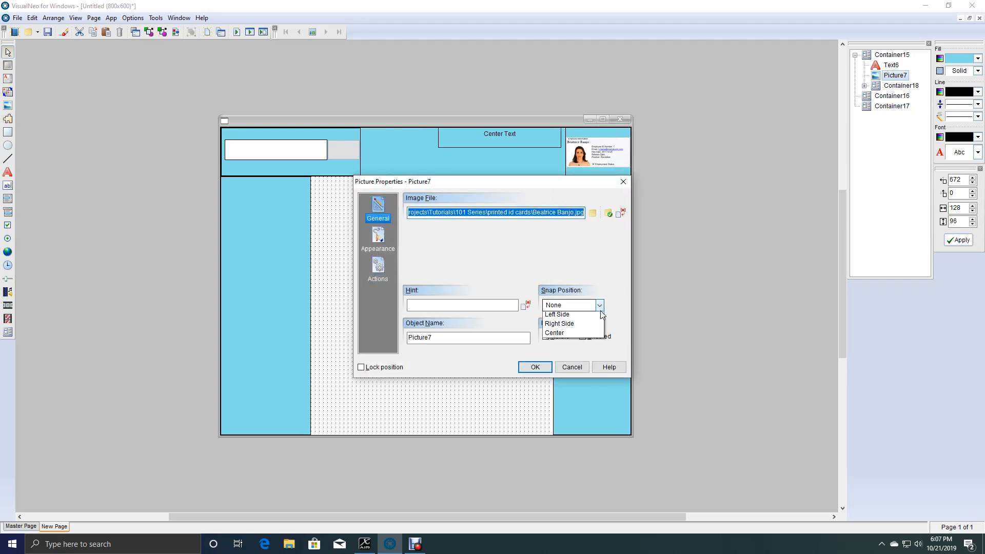
{"action": "left_click", "coordinate": [573, 354]}
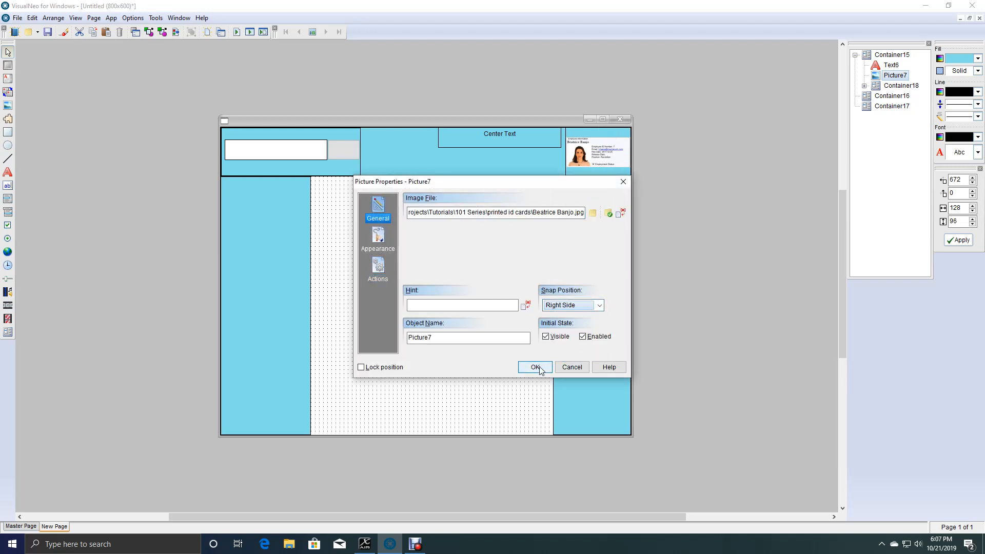
{"action": "left_click", "coordinate": [537, 367]}
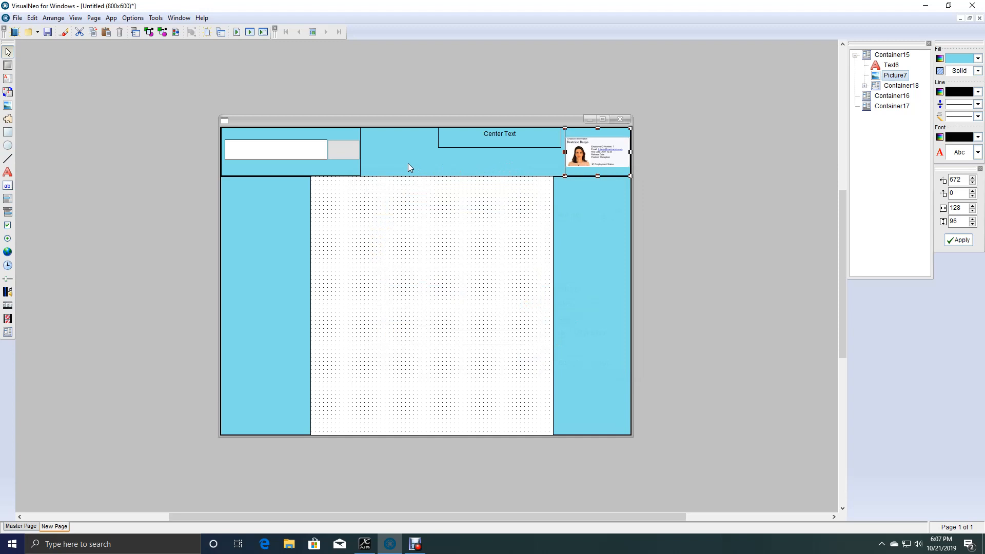
Move the "Center Text" object between the nested container and the picture, and set its Snap Position to Center.
{"action": "left_click_drag", "start_coordinate": [478, 145], "coordinate": [416, 155]}
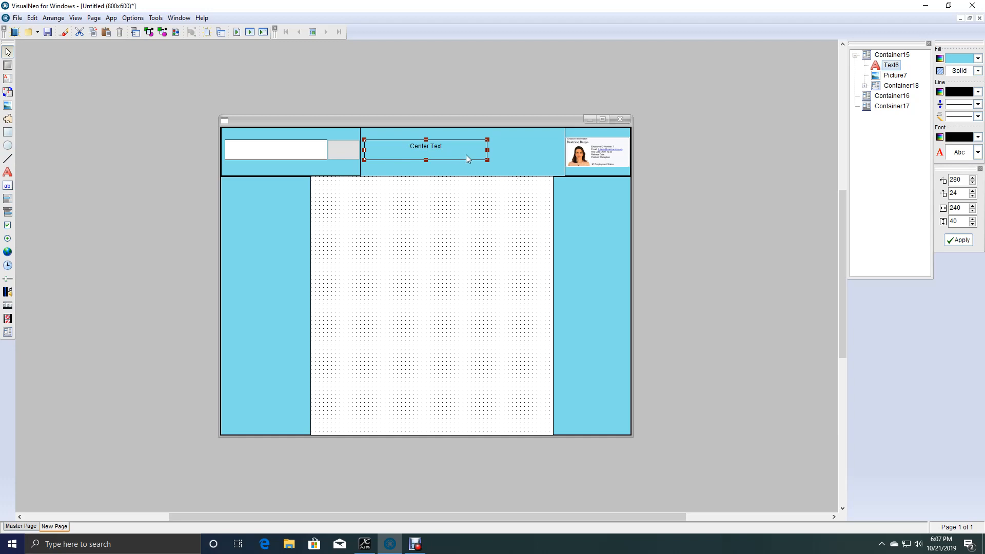
{"action": "double_click", "coordinate": [425, 152]}
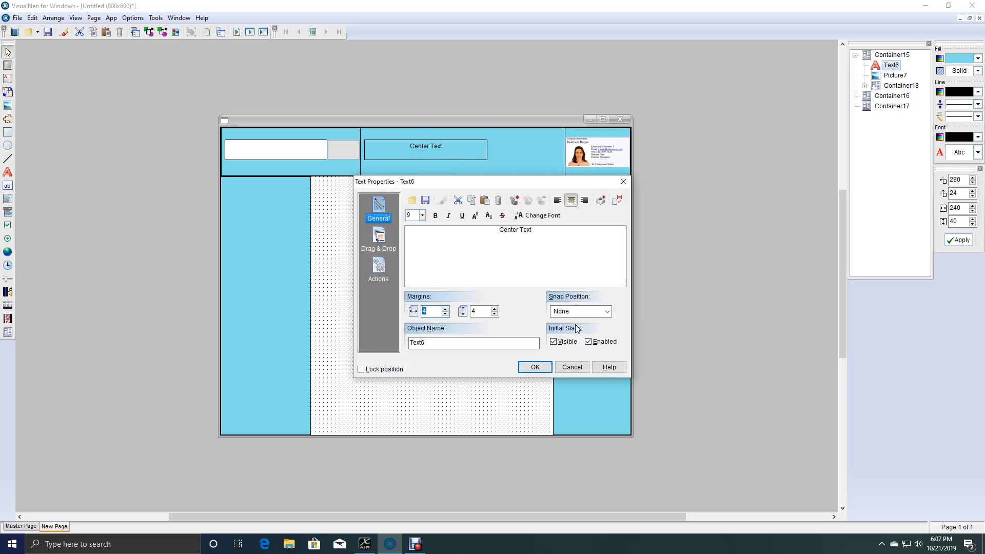
{"action": "left_click", "coordinate": [607, 312]}
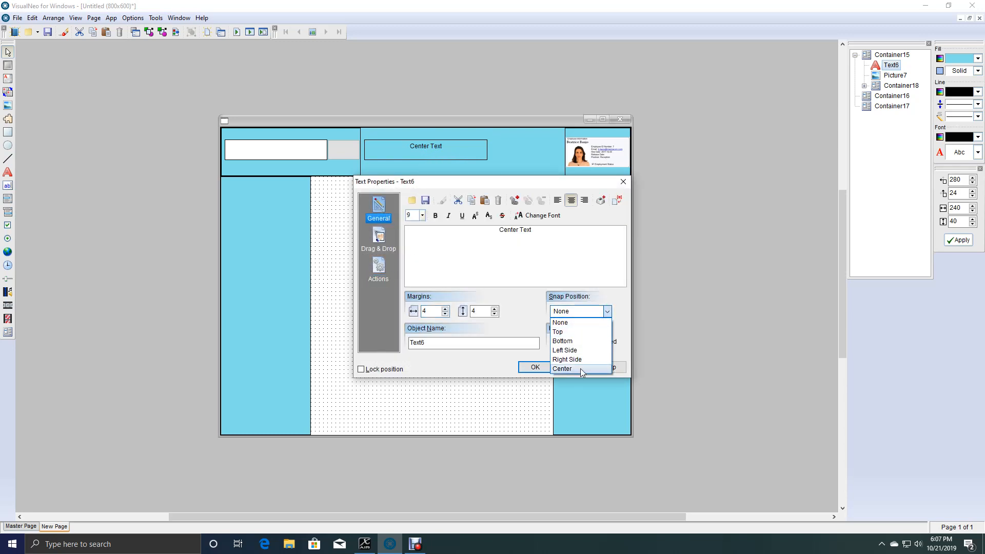
{"action": "left_click", "coordinate": [564, 371]}
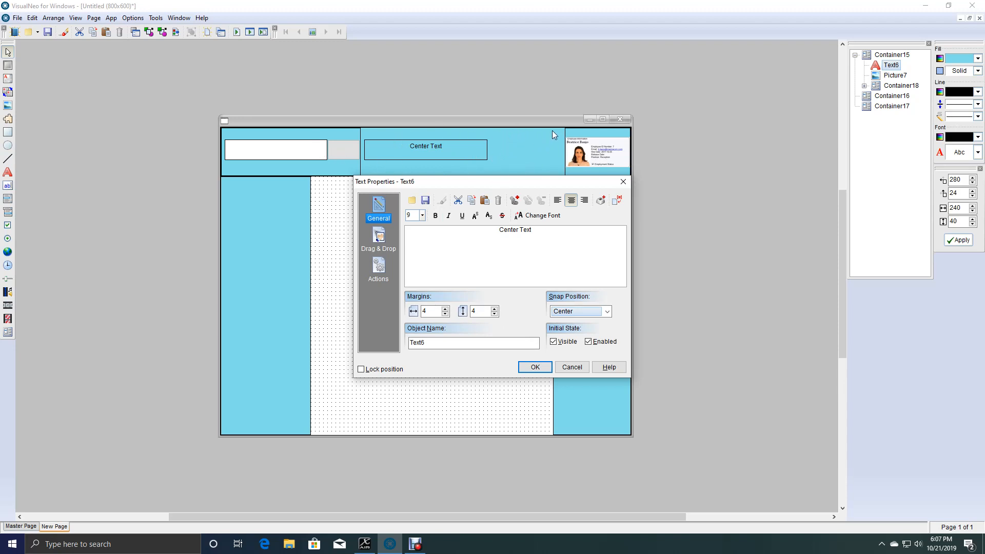
{"action": "left_click", "coordinate": [528, 368]}
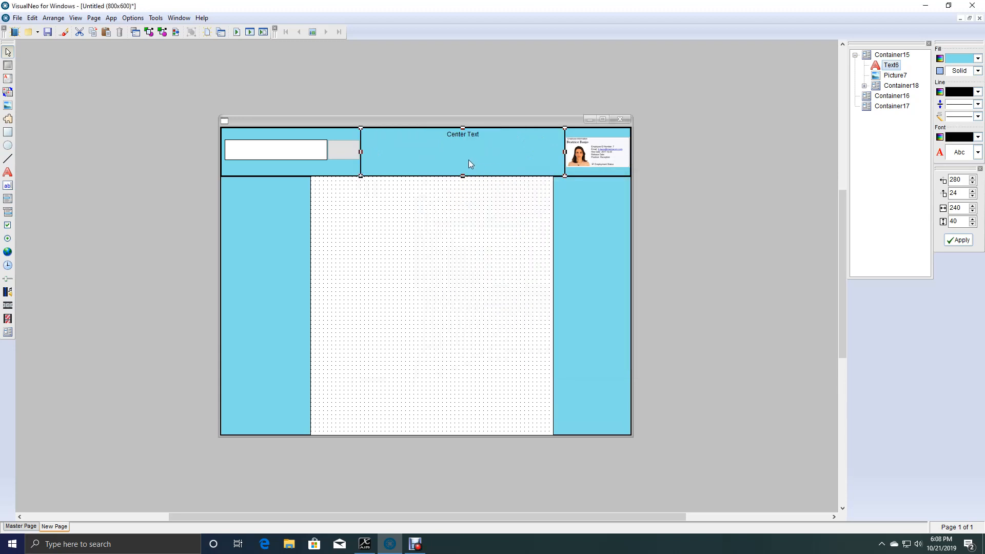
{"action": "left_click", "coordinate": [481, 226]}
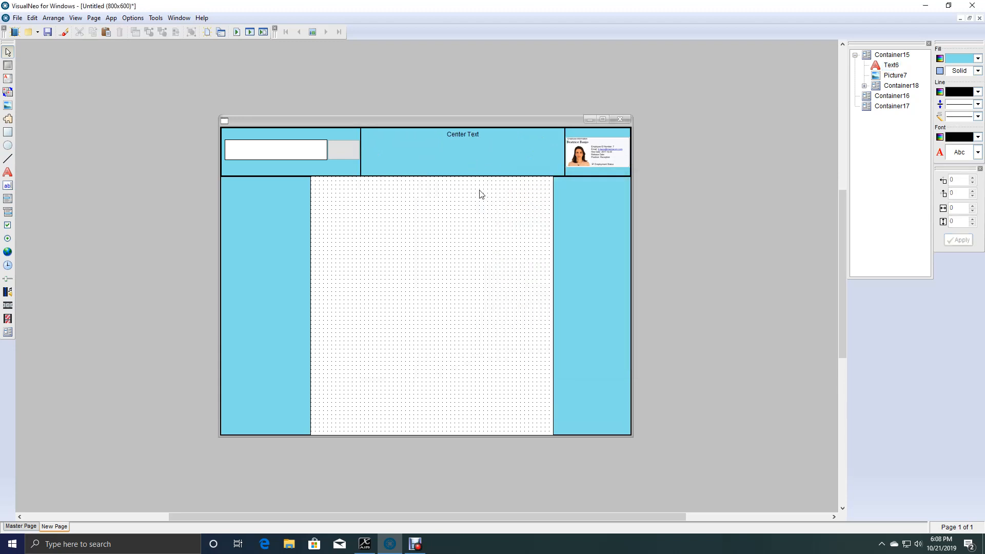
Run the application and maximize its window to check how the header and side containers resize, and close it.
{"action": "left_click", "coordinate": [249, 33]}
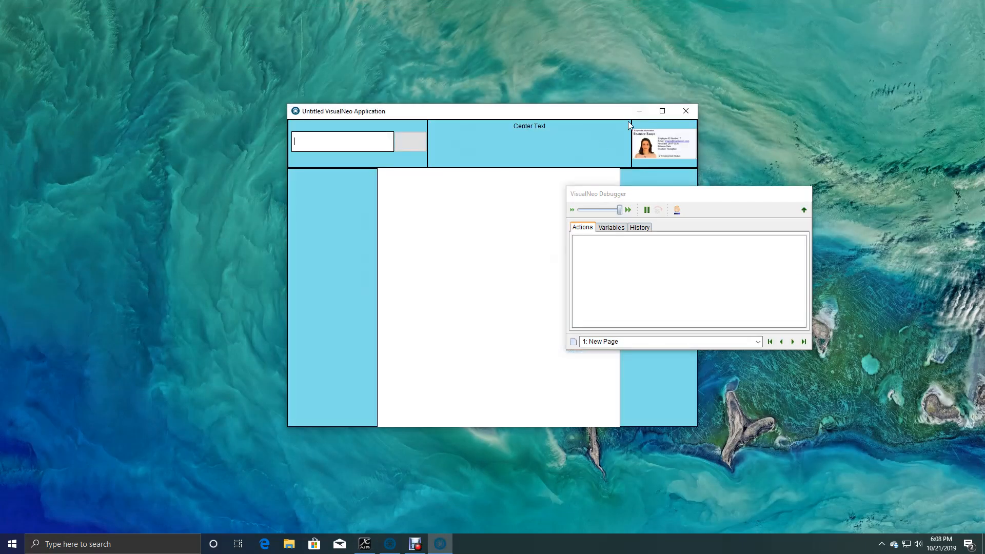
{"action": "left_click", "coordinate": [660, 109]}
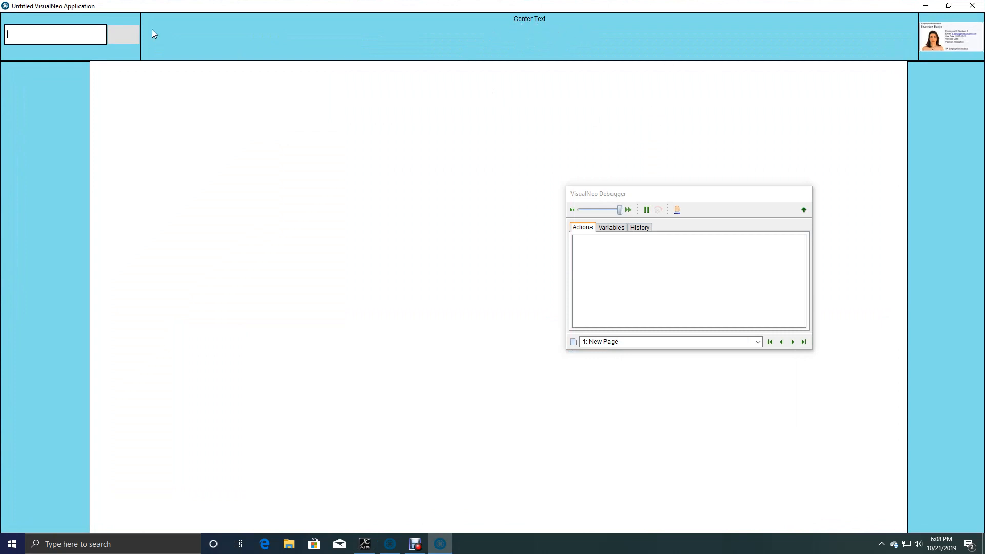
{"action": "left_click", "coordinate": [973, 6]}
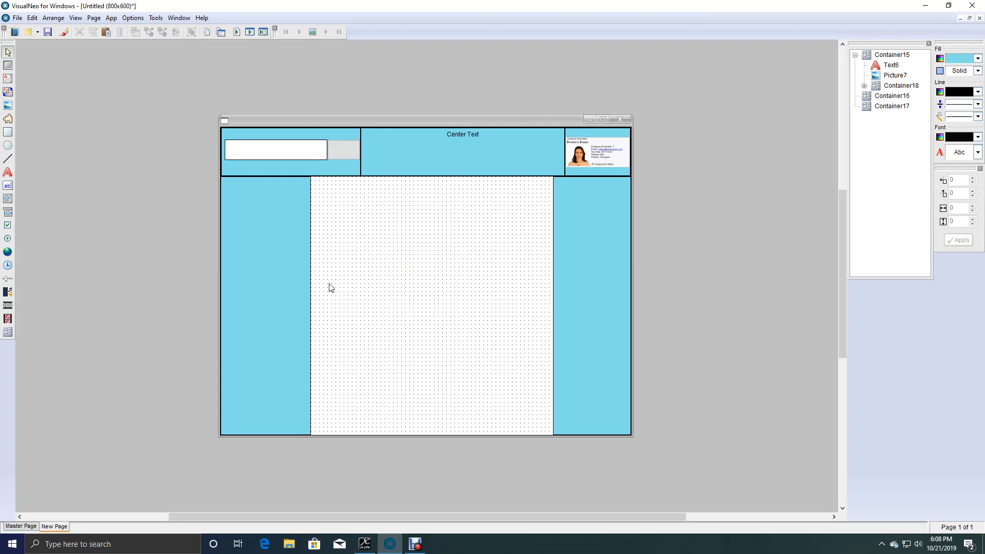
Add a push button about 160 by 32 captioned "Button 1" near the bottom of the left side container, leaving room beneath it.
{"action": "left_click", "coordinate": [294, 299]}
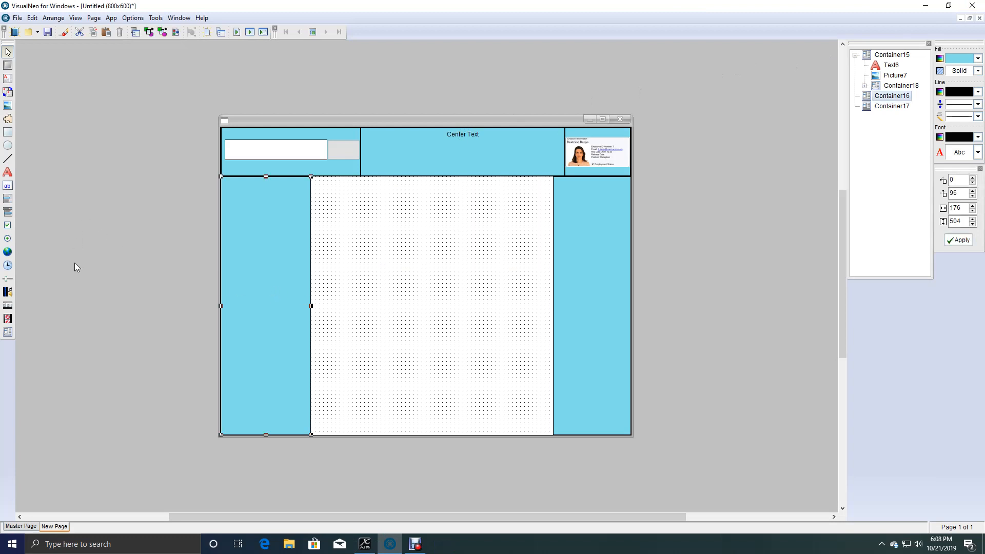
{"action": "left_click", "coordinate": [7, 65]}
{"action": "left_click_drag", "start_coordinate": [224, 416], "coordinate": [310, 431]}
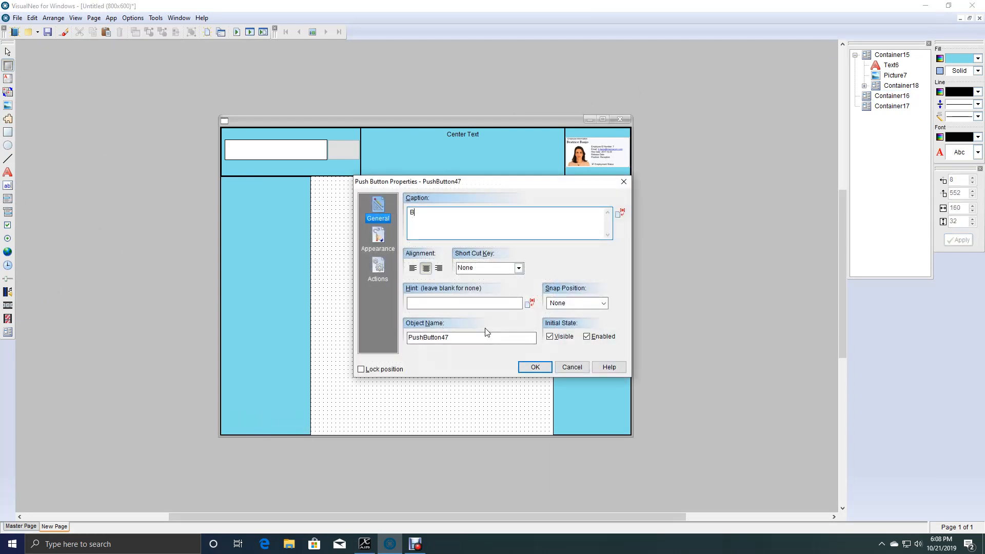
{"action": "type", "text": "on 1"}
{"action": "left_click", "coordinate": [535, 367]}
{"action": "left_click_drag", "start_coordinate": [248, 416], "coordinate": [260, 386]}
Add two push buttons about 160 by 32 stacked directly below Button 1, captioned "Button 2" and "Button 3".
{"action": "left_click", "coordinate": [8, 65]}
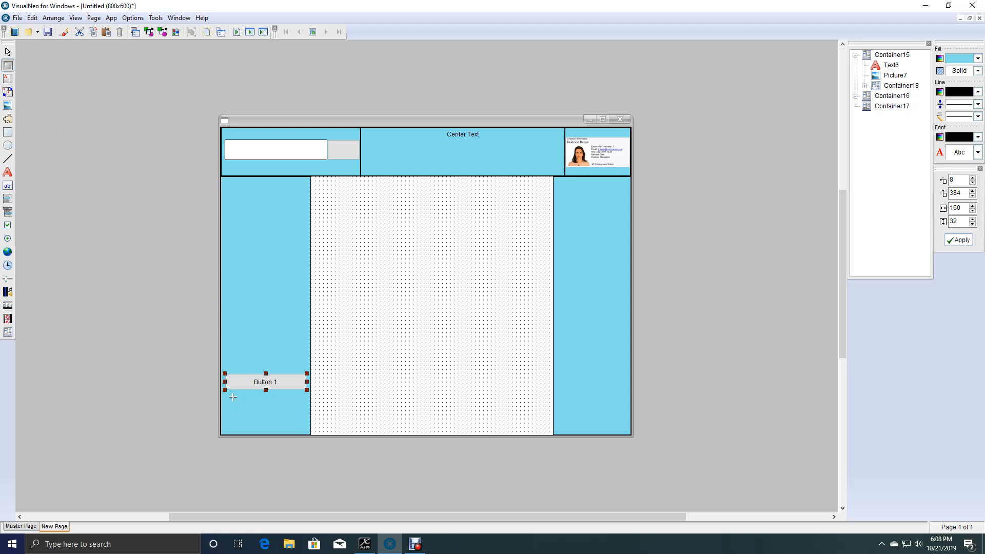
{"action": "left_click_drag", "start_coordinate": [224, 390], "coordinate": [306, 409]}
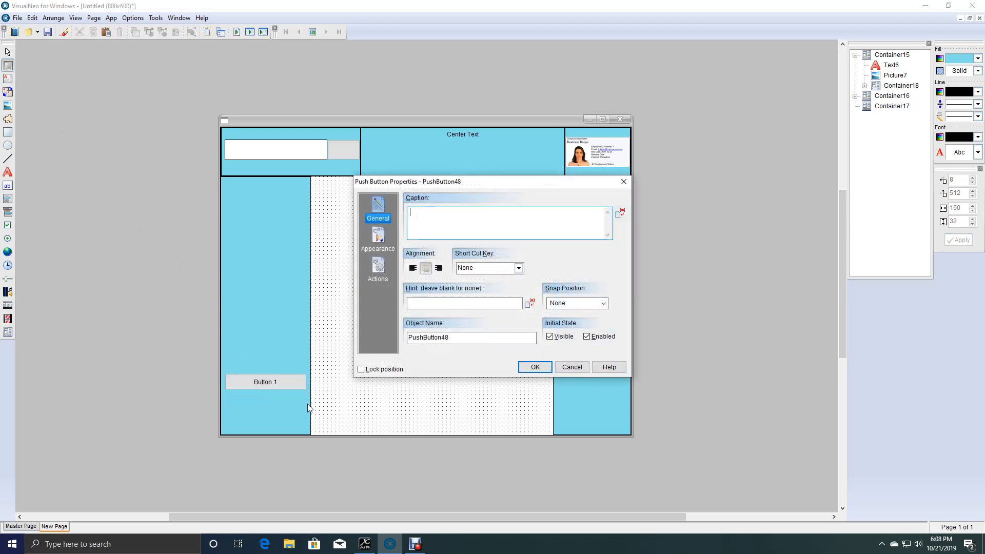
{"action": "type", "text": "Button 2"}
{"action": "left_click", "coordinate": [532, 372]}
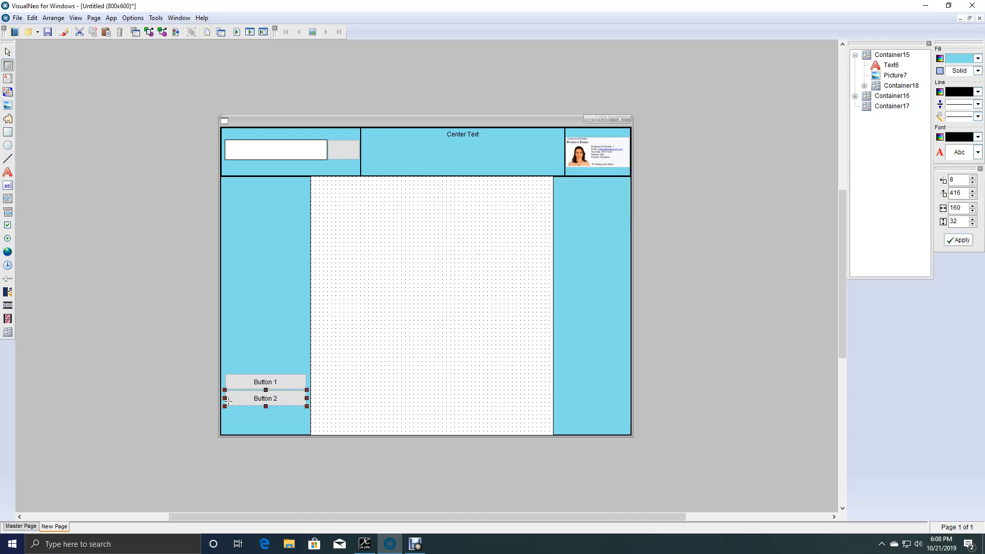
{"action": "left_click_drag", "start_coordinate": [226, 407], "coordinate": [307, 428]}
{"action": "type", "text": "Button 3"}
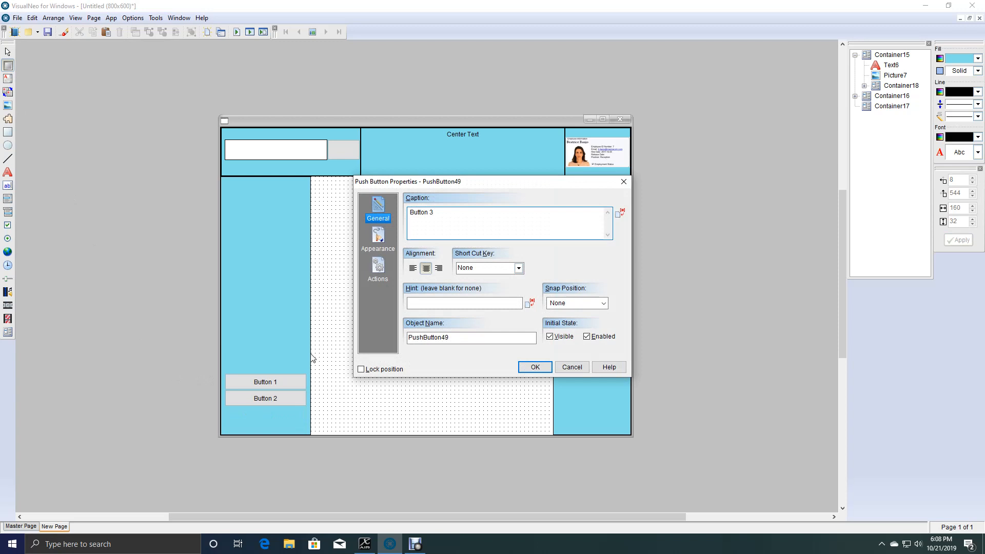
{"action": "left_click", "coordinate": [534, 366]}
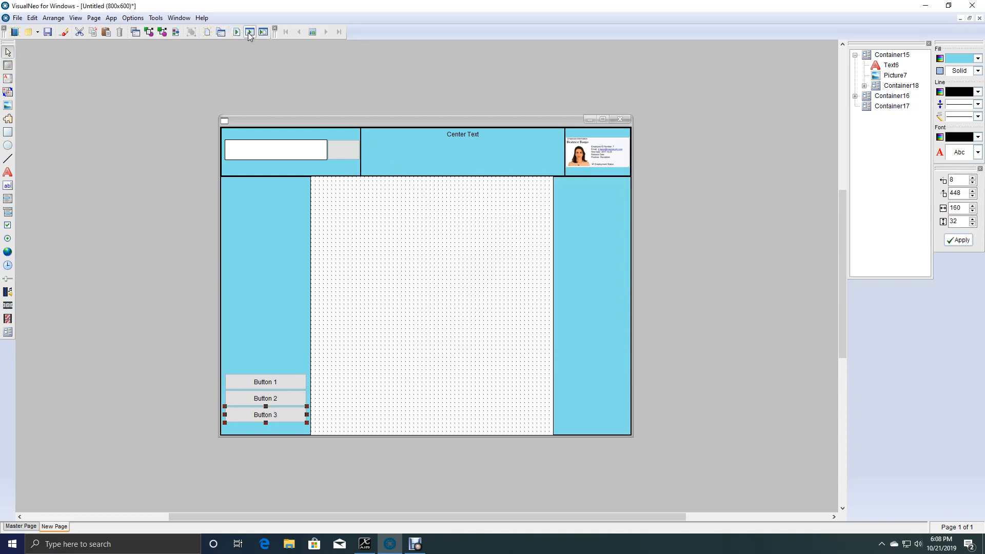
Run the application maximized to check where the three unsnapped sidebar buttons land, and close it.
{"action": "key", "text": "F5"}
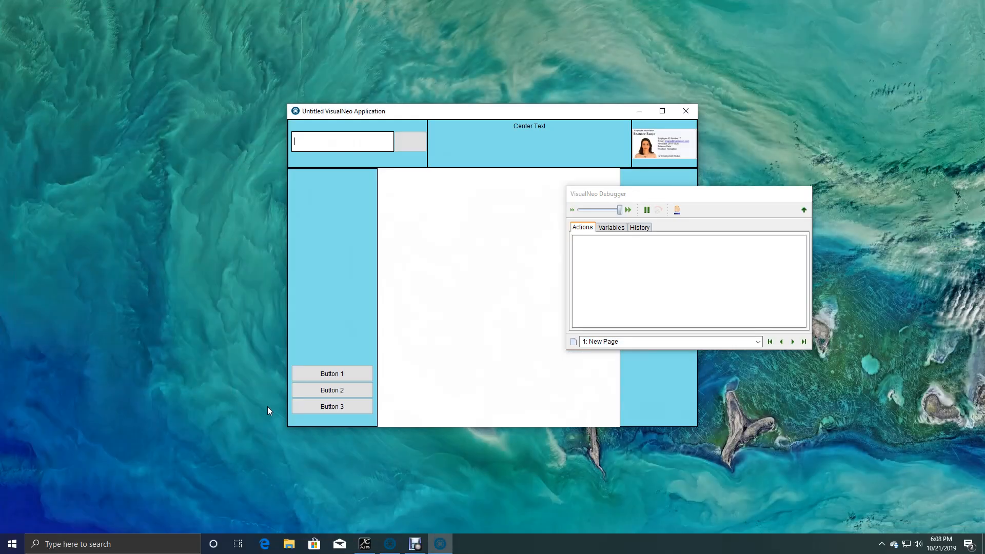
{"action": "left_click", "coordinate": [662, 111]}
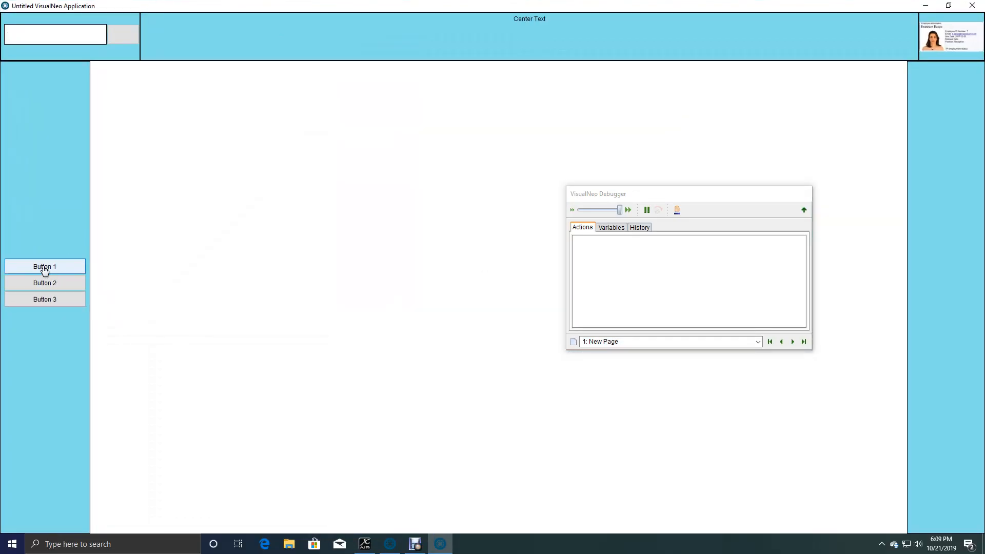
{"action": "left_click", "coordinate": [973, 6]}
Set the Snap Position of Button 3 to Bottom.
{"action": "double_click", "coordinate": [271, 417]}
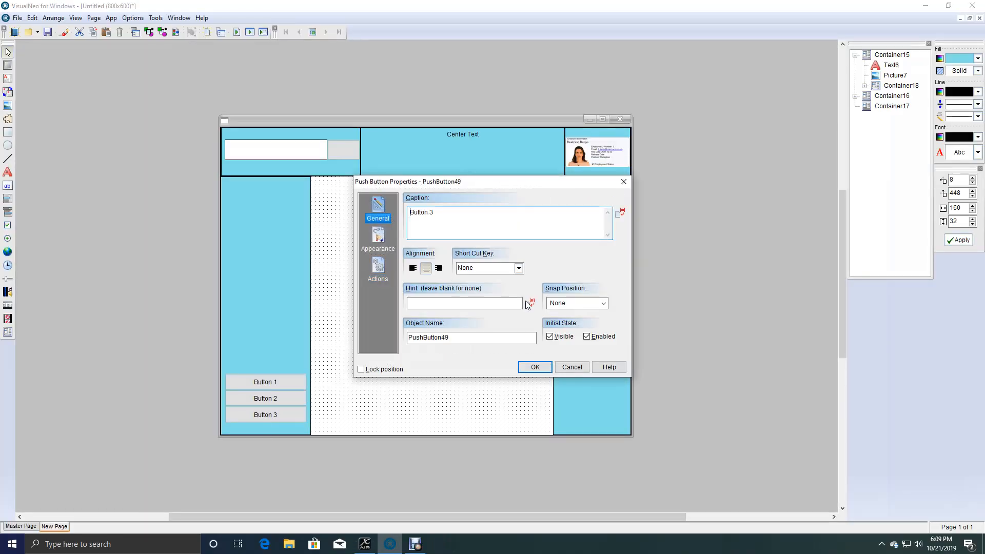
{"action": "left_click", "coordinate": [602, 304]}
{"action": "left_click", "coordinate": [559, 332]}
{"action": "left_click", "coordinate": [535, 368]}
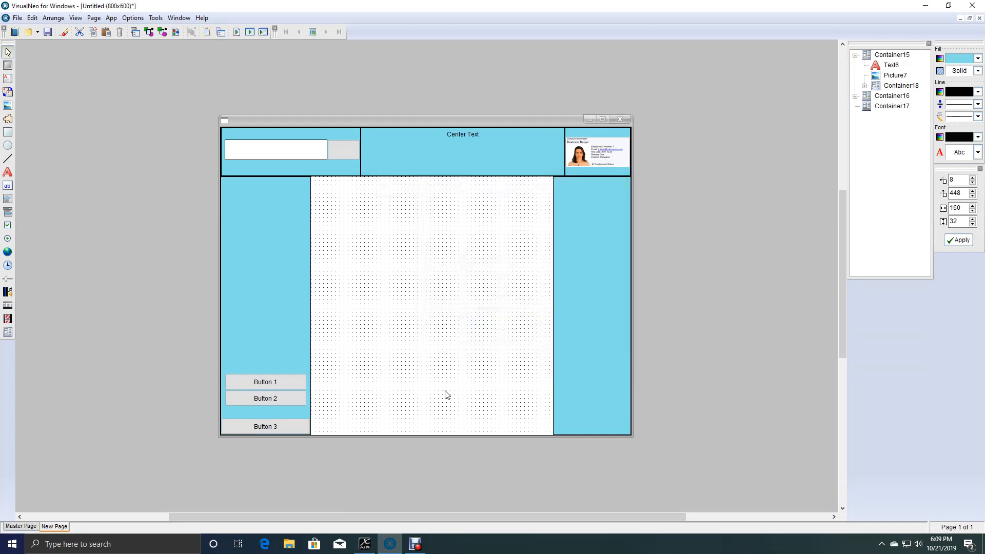
Set the Snap Position of Button 1 to Bottom, leaving the properties of Button 2 unchanged.
{"action": "double_click", "coordinate": [271, 402]}
{"action": "left_click", "coordinate": [569, 371]}
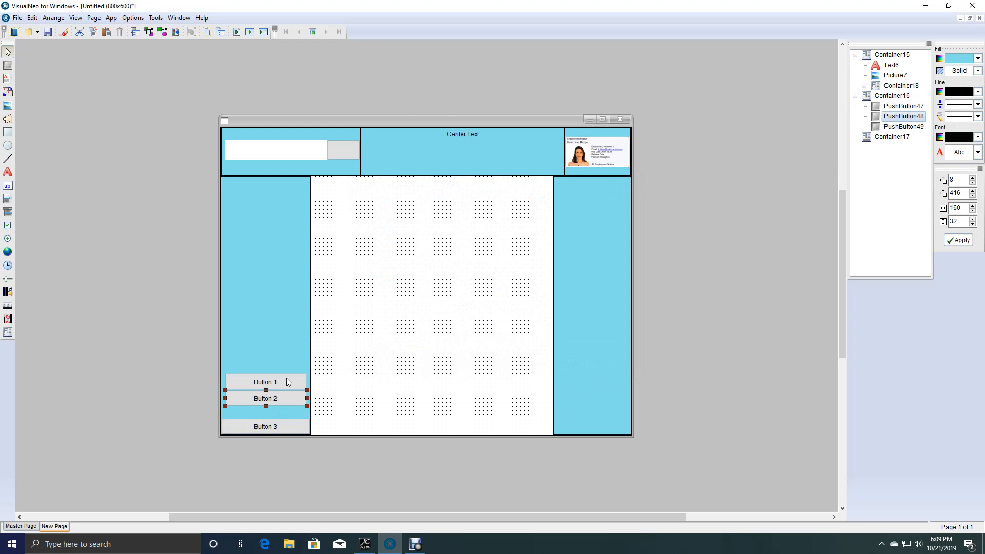
{"action": "double_click", "coordinate": [282, 385]}
{"action": "left_click", "coordinate": [381, 214]}
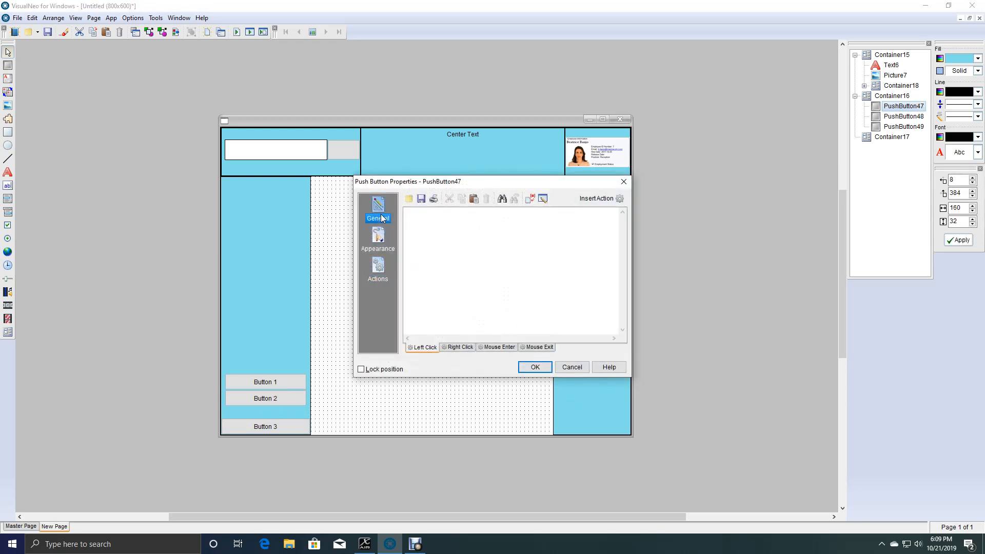
{"action": "left_click", "coordinate": [603, 303]}
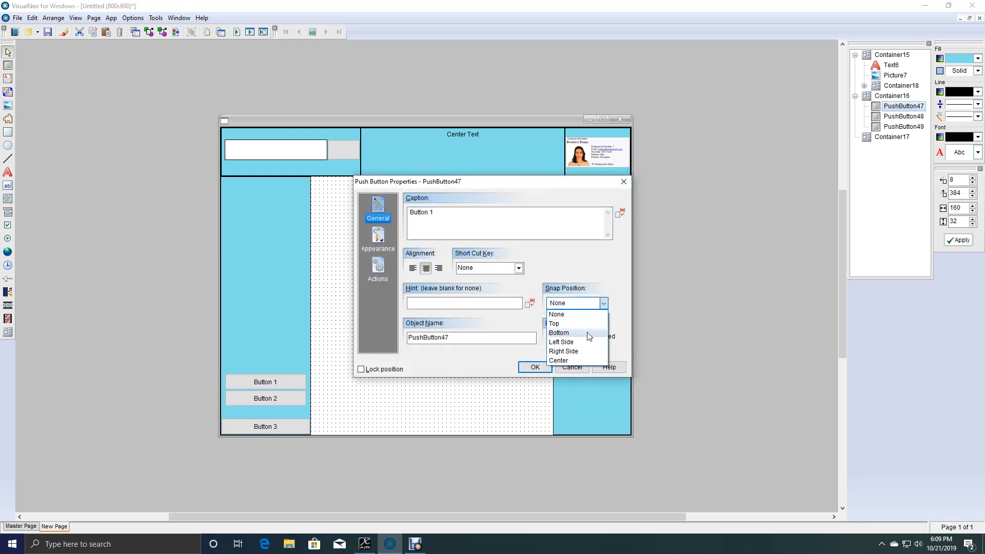
{"action": "left_click", "coordinate": [567, 332]}
{"action": "left_click", "coordinate": [535, 368]}
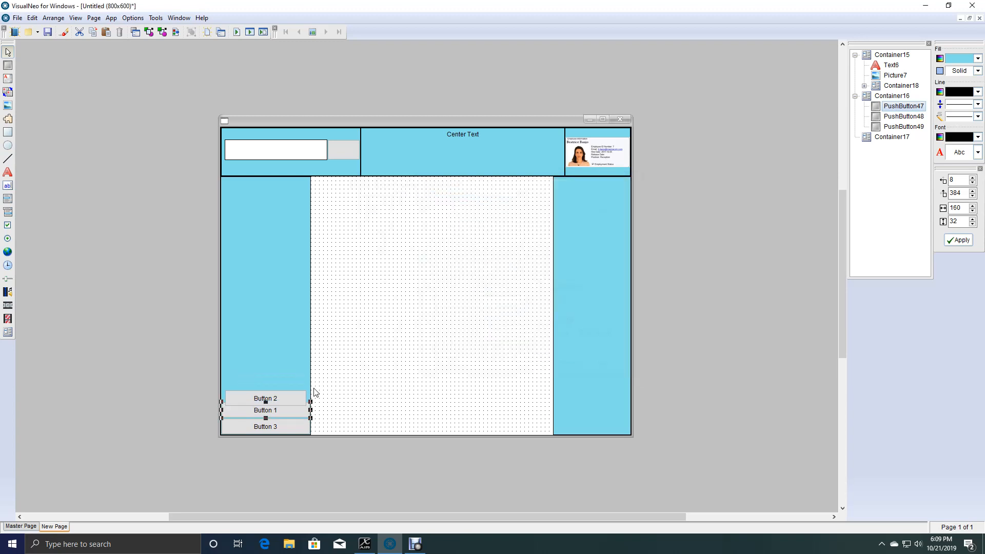
Move Button 2 above the other two sidebar buttons and set its Snap Position to Bottom.
{"action": "left_click_drag", "start_coordinate": [276, 399], "coordinate": [278, 377]}
{"action": "double_click", "coordinate": [277, 373]}
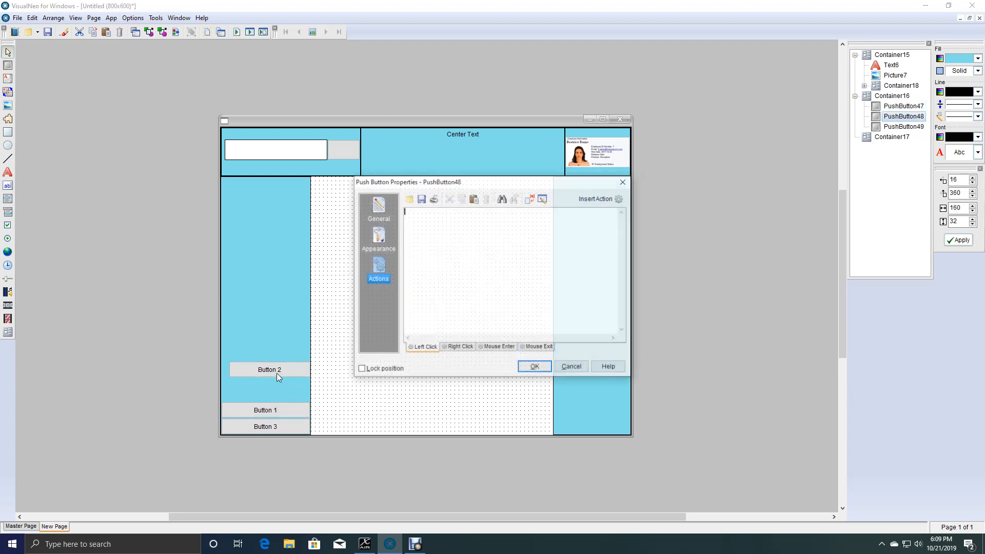
{"action": "left_click", "coordinate": [384, 215]}
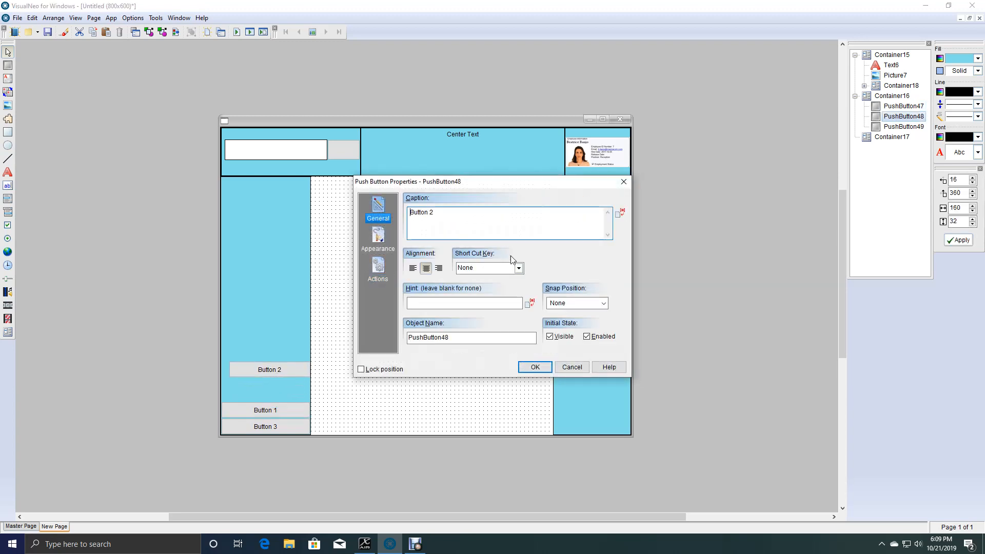
{"action": "left_click", "coordinate": [604, 304]}
{"action": "left_click", "coordinate": [576, 333]}
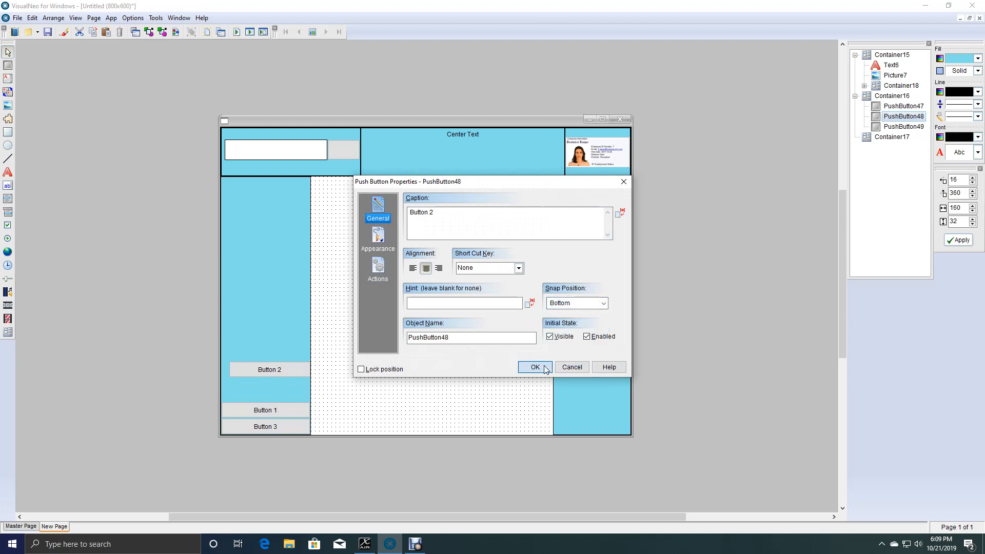
{"action": "left_click", "coordinate": [542, 368]}
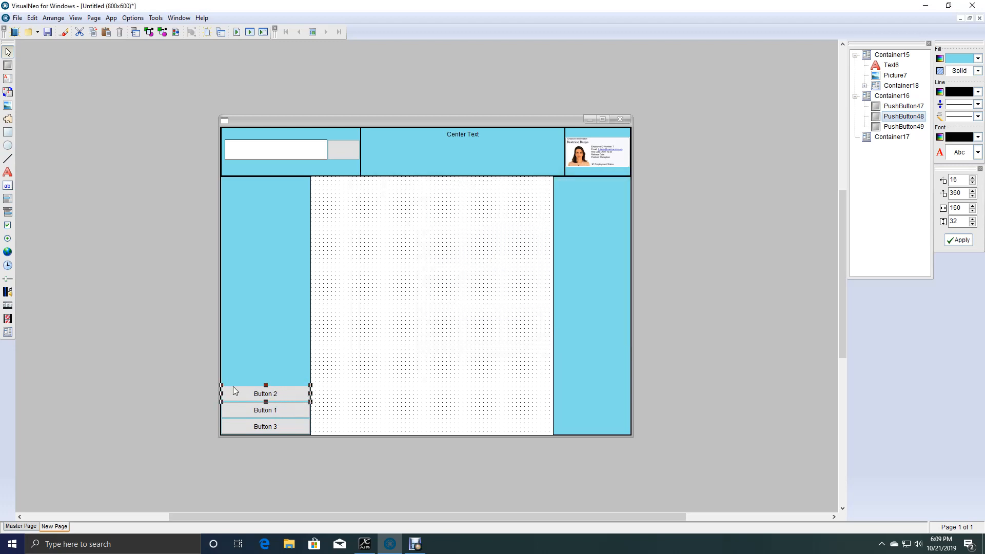
Rearrange the bottom-snapped sidebar buttons so they read Button 1, Button 2, Button 3 from top to bottom.
{"action": "left_click", "coordinate": [285, 355]}
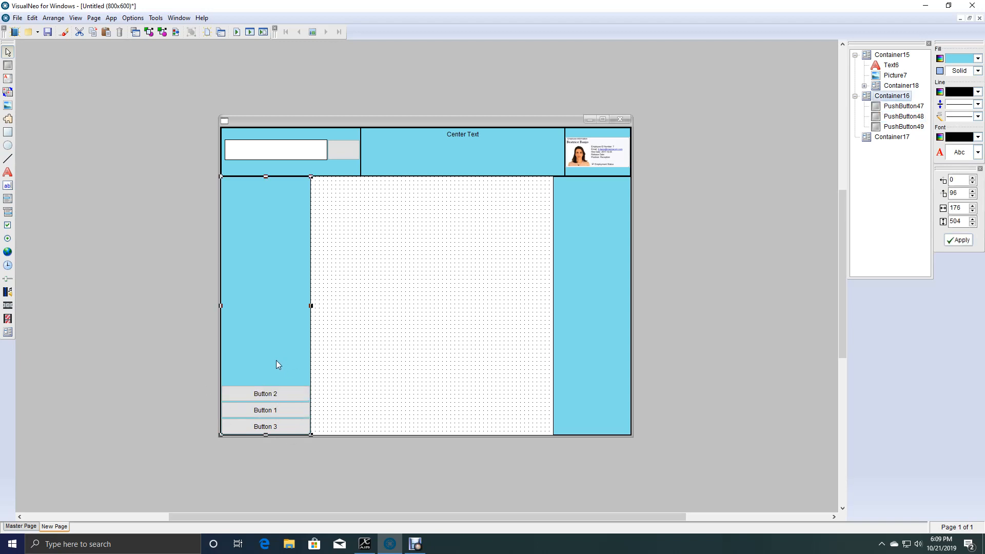
{"action": "left_click", "coordinate": [264, 411]}
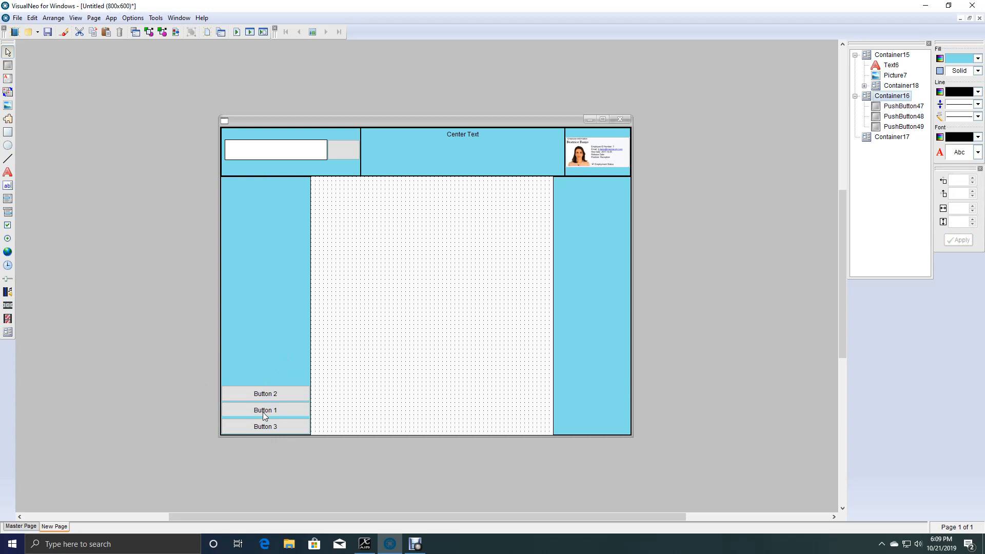
{"action": "left_click_drag", "start_coordinate": [263, 413], "coordinate": [267, 388]}
{"action": "left_click_drag", "start_coordinate": [266, 429], "coordinate": [272, 374]}
{"action": "mouse_move", "coordinate": [265, 427]}
{"action": "left_mouse_down"}
{"action": "mouse_move", "coordinate": [272, 372]}
{"action": "mouse_move", "coordinate": [273, 410]}
{"action": "left_mouse_up"}
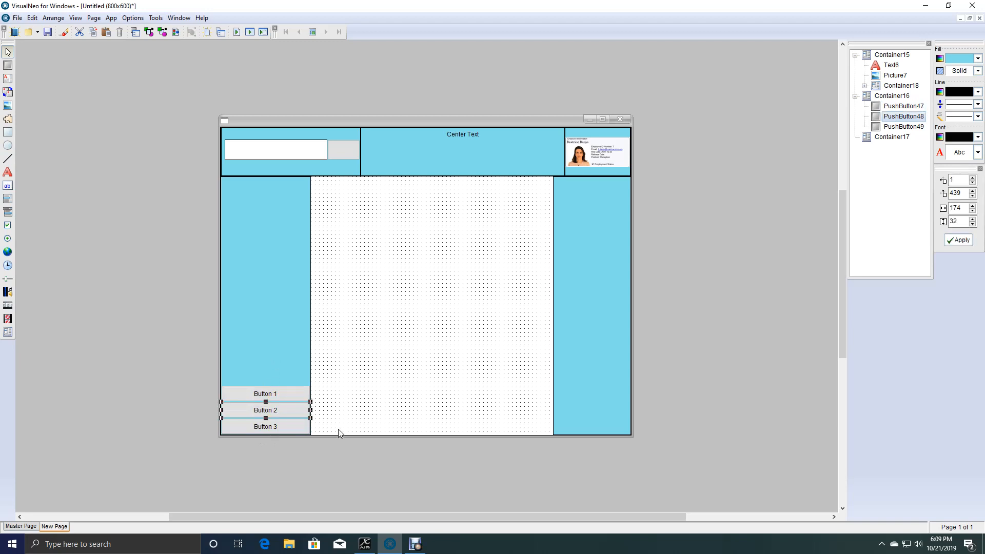
Run the application maximized to check that the snapped buttons stay at the bottom of the sidebar, and close it.
{"action": "left_click", "coordinate": [394, 339]}
{"action": "left_click", "coordinate": [262, 32]}
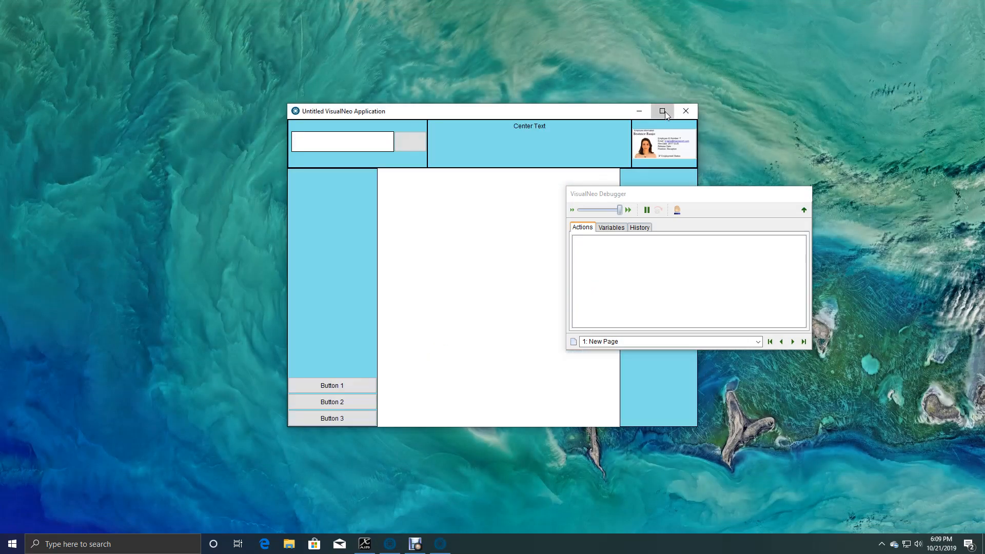
{"action": "left_click", "coordinate": [662, 112]}
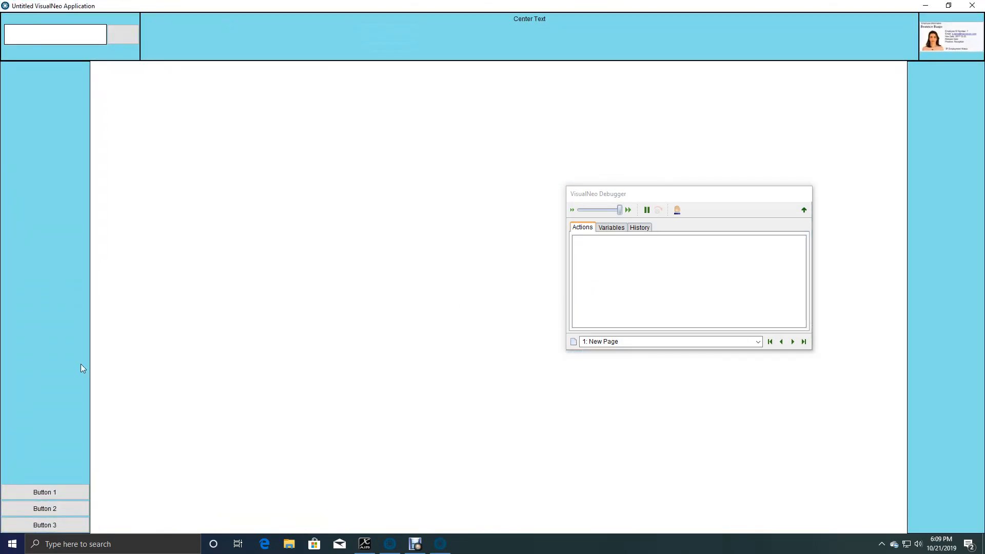
{"action": "left_click", "coordinate": [969, 6]}
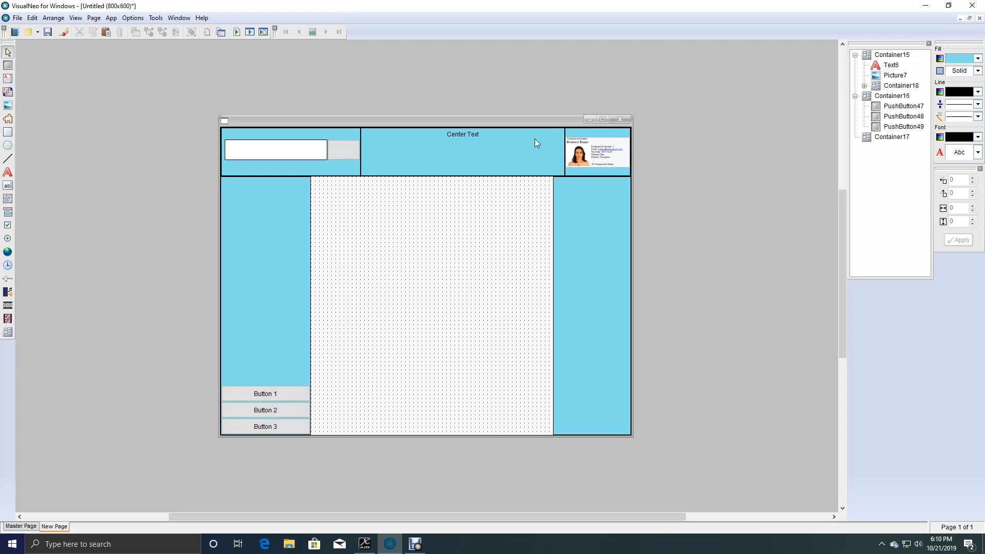
Set the Snap Position of the header's "Center Text" object to None and shrink the object from its lower-right corner.
{"action": "left_click", "coordinate": [463, 137]}
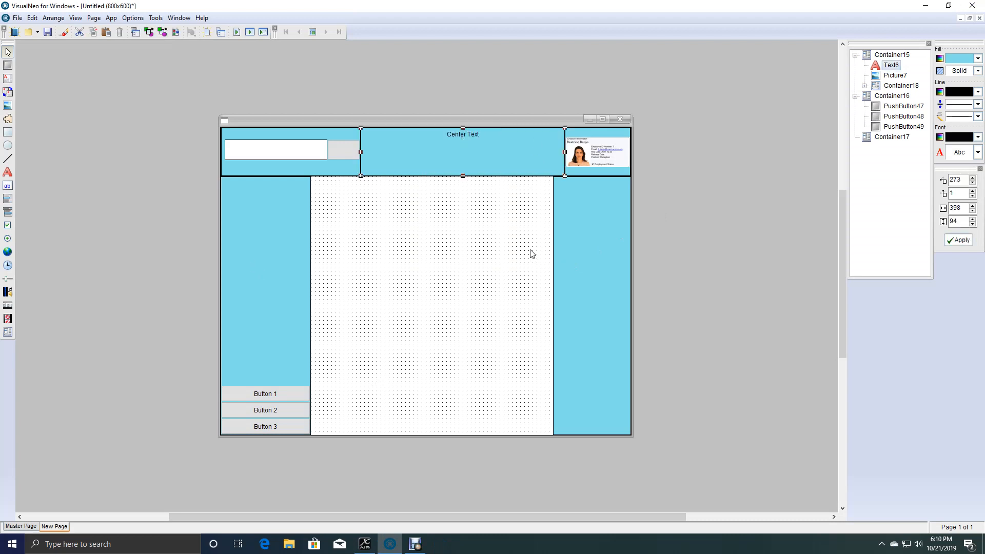
{"action": "double_click", "coordinate": [488, 167]}
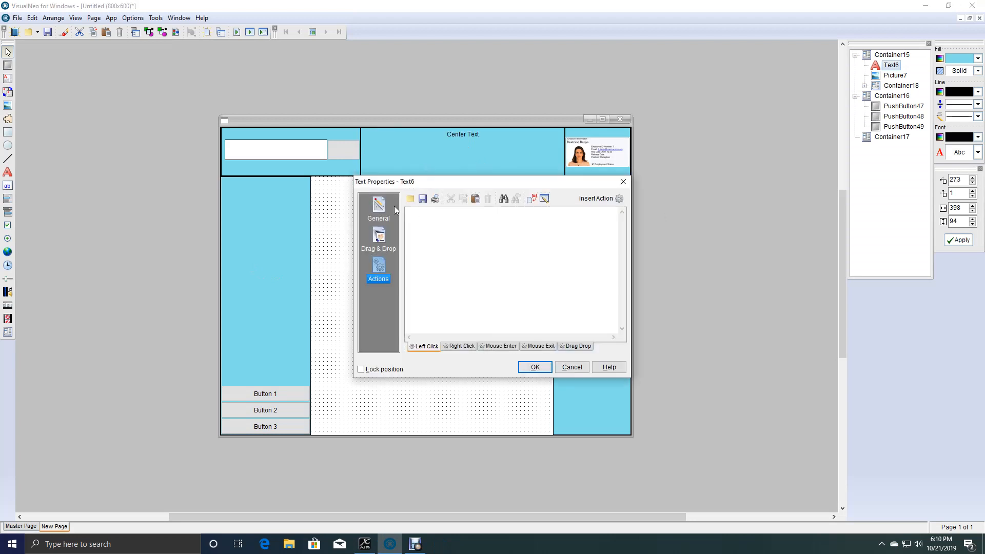
{"action": "left_click", "coordinate": [607, 312]}
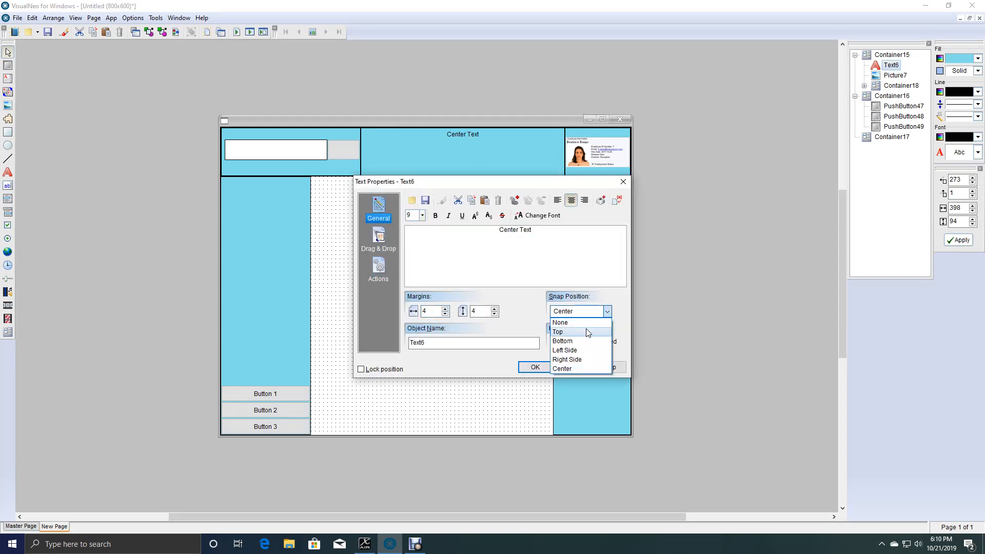
{"action": "left_click", "coordinate": [587, 323]}
{"action": "left_click", "coordinate": [535, 368]}
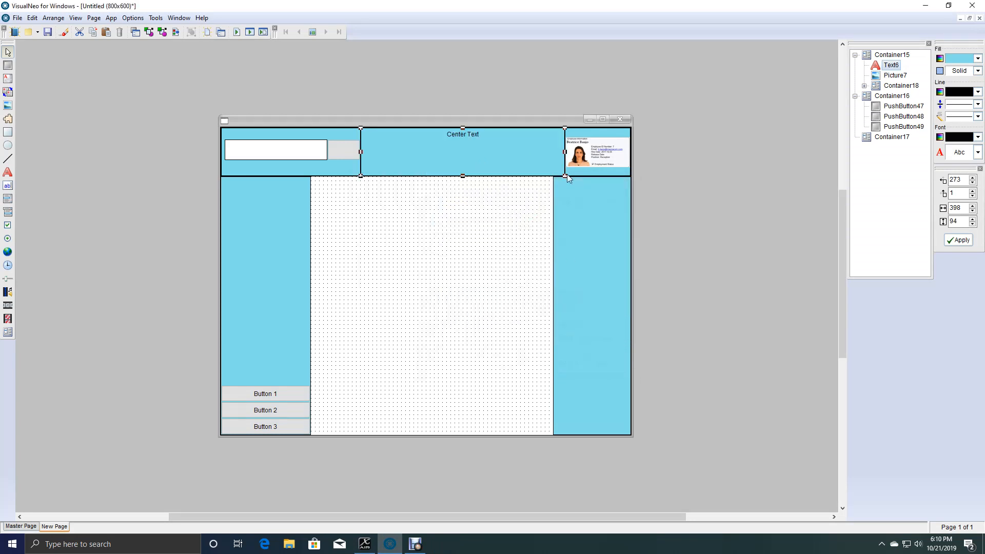
{"action": "left_click_drag", "start_coordinate": [564, 176], "coordinate": [470, 159]}
{"action": "left_click", "coordinate": [459, 158]}
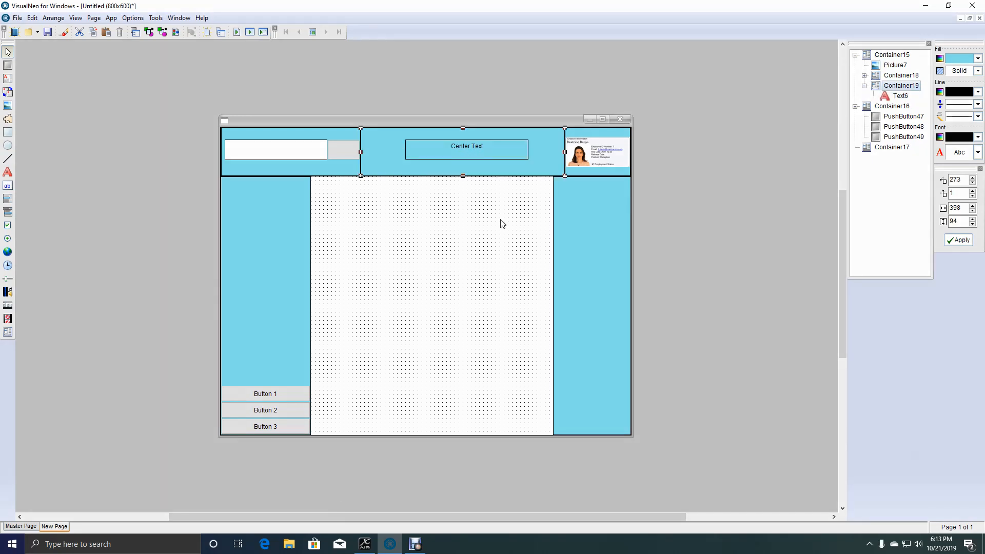
{"action": "left_click", "coordinate": [476, 149]}
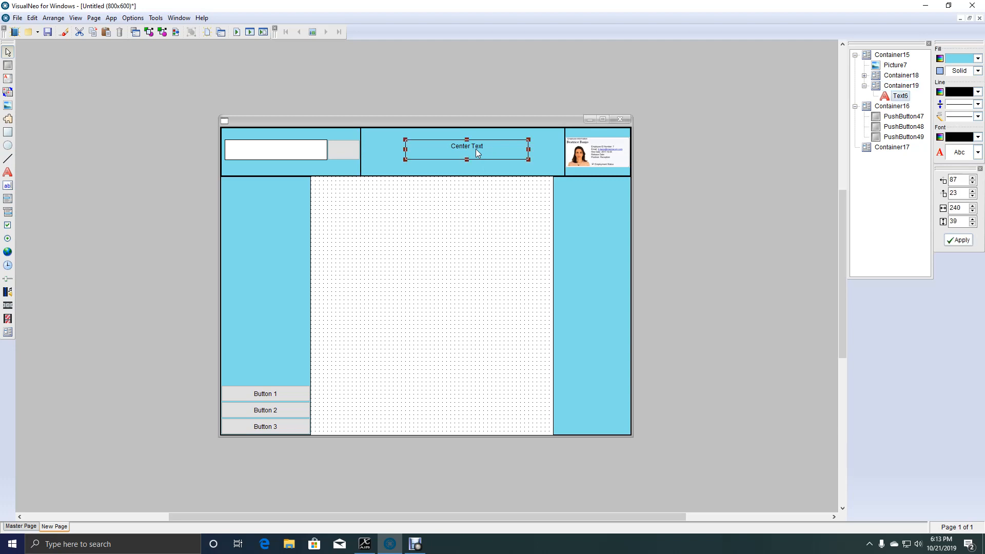
{"action": "left_click", "coordinate": [468, 175]}
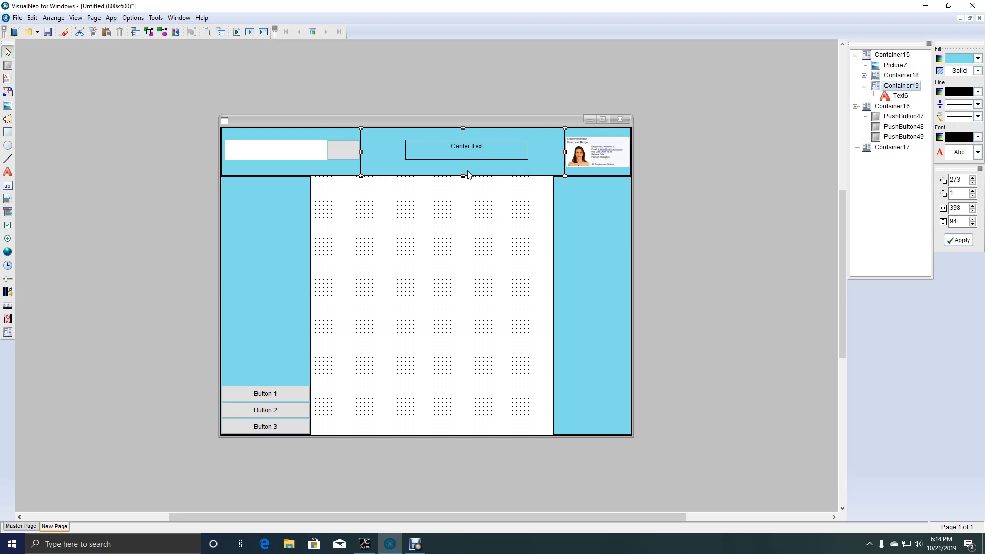
Add a GetObjectInfo action to the Resize event of the header's center container, storing Container19's Width in [ConWidth].
{"action": "double_click", "coordinate": [469, 175]}
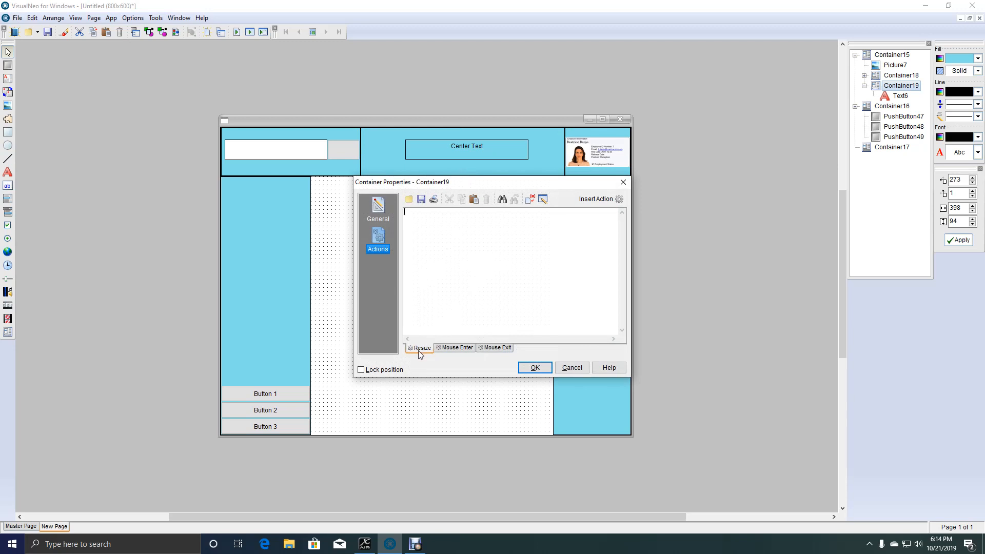
{"action": "left_click", "coordinate": [613, 200]}
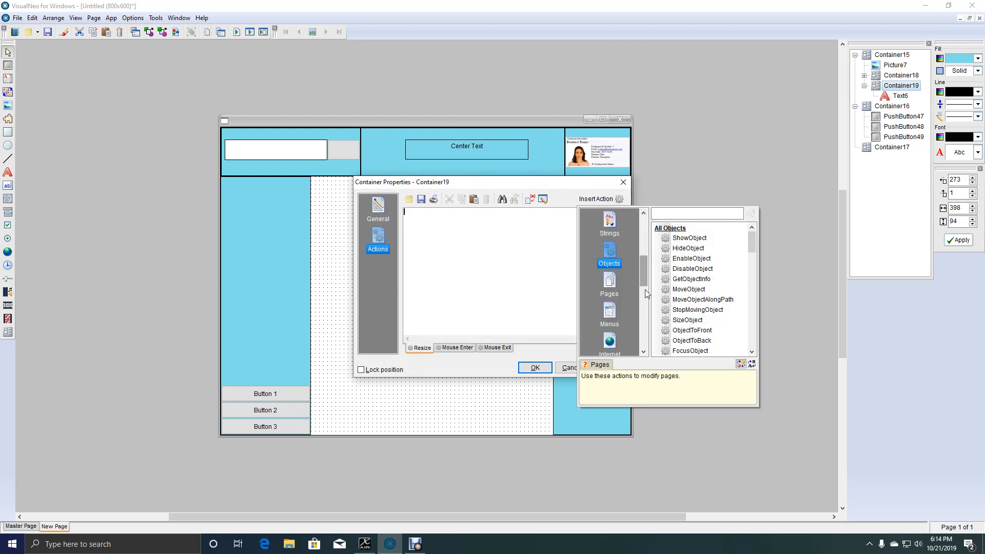
{"action": "double_click", "coordinate": [696, 279]}
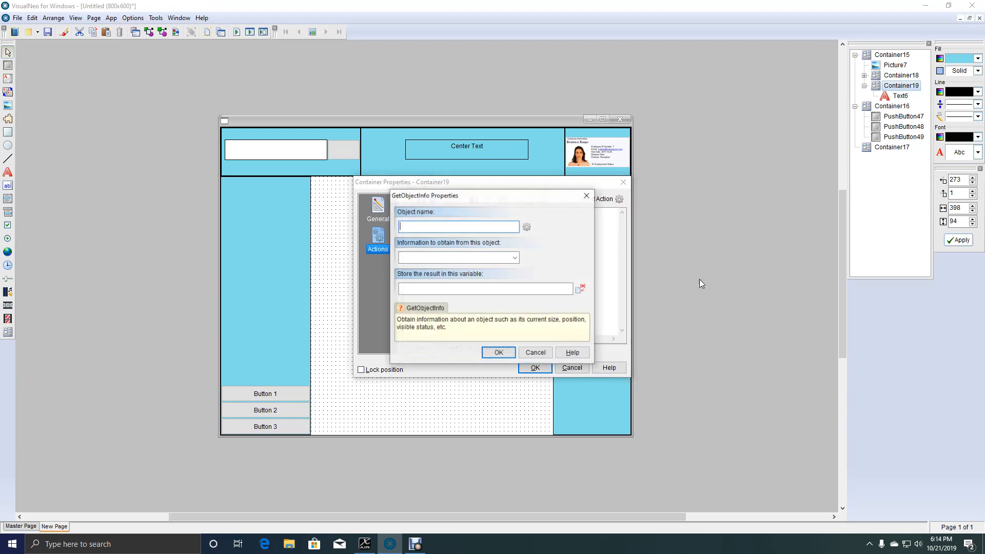
{"action": "left_click", "coordinate": [527, 227]}
{"action": "left_click", "coordinate": [619, 294]}
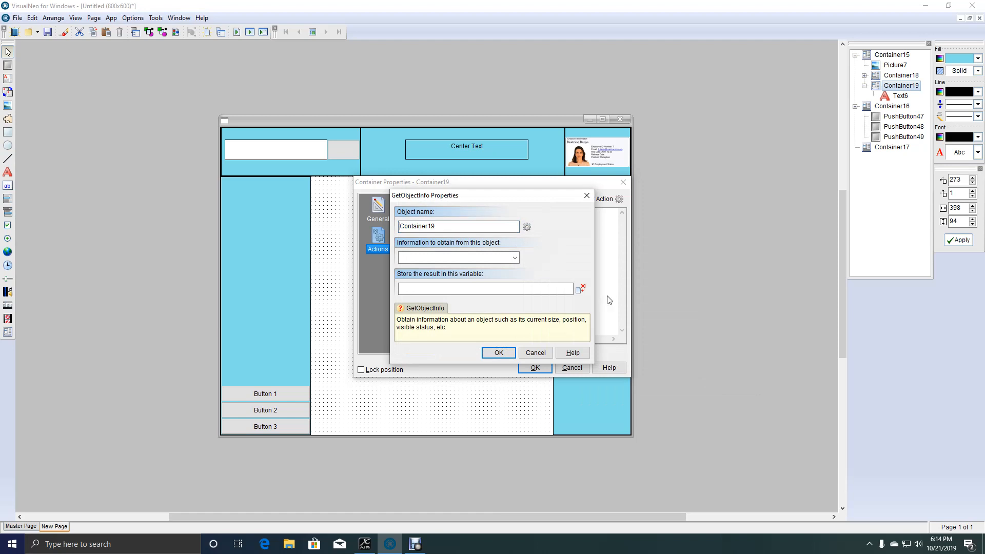
{"action": "left_click", "coordinate": [516, 258]}
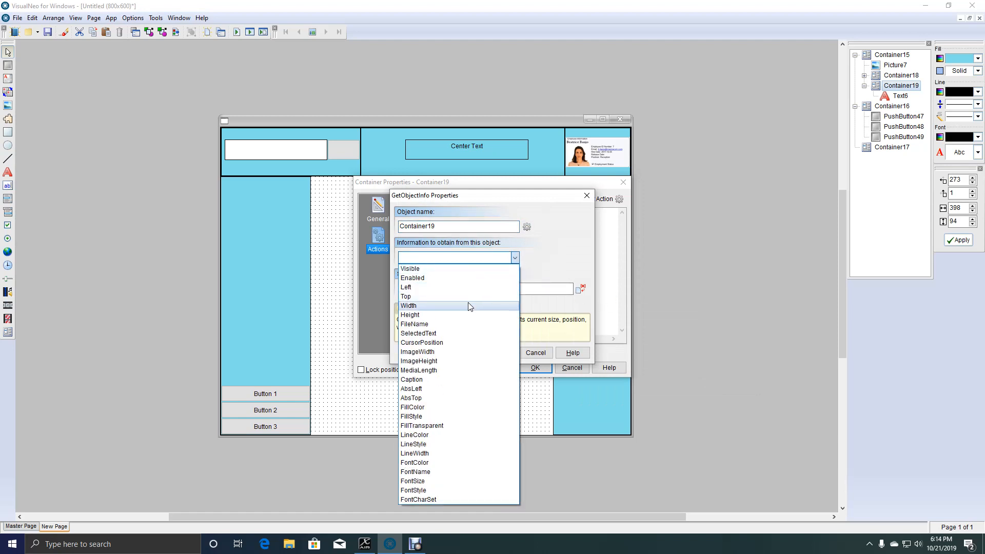
{"action": "left_click", "coordinate": [469, 307]}
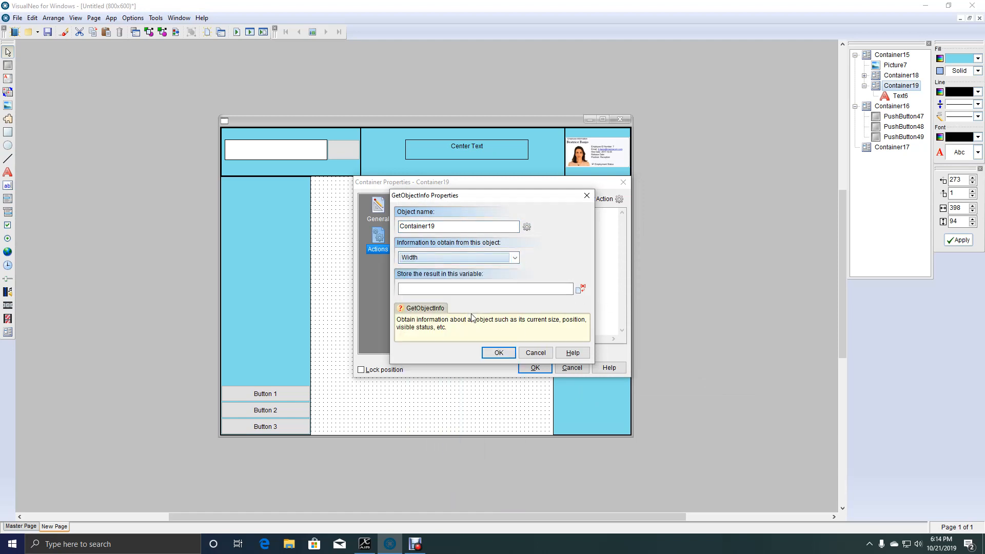
{"action": "left_click", "coordinate": [492, 287]}
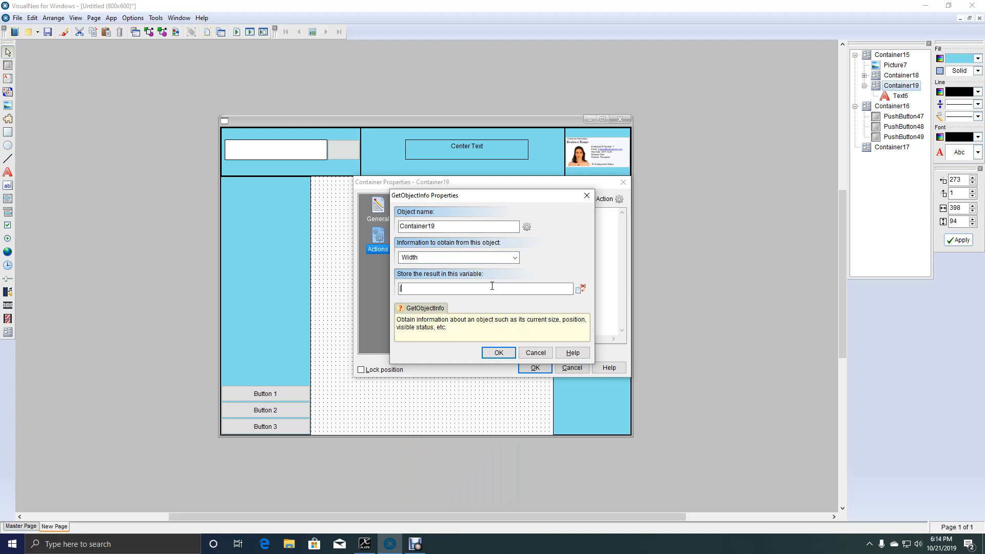
{"action": "type", "text": "[ConWidth"}
{"action": "left_click", "coordinate": [500, 354]}
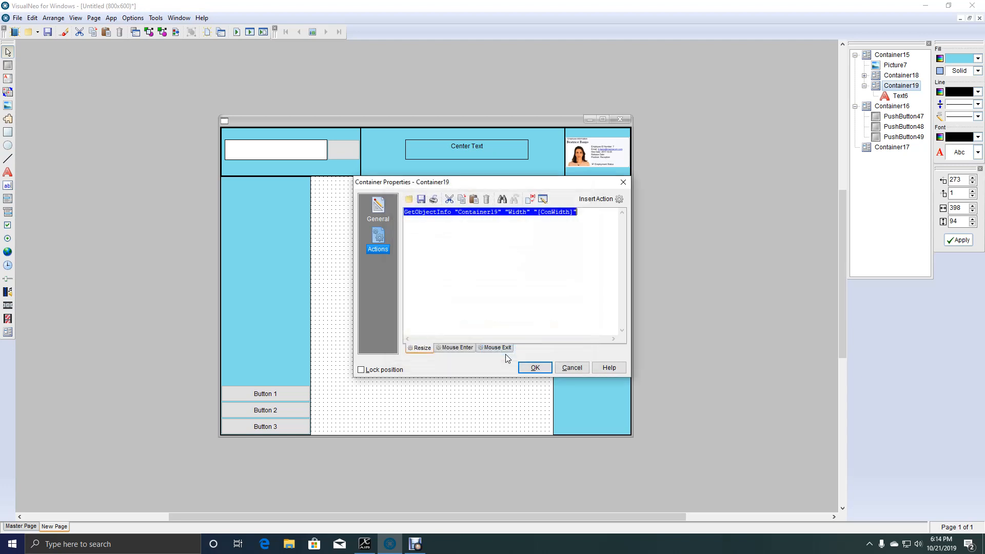
Add a MoveObject action for Text6 below the GetObjectInfo line, accepting the object's current position.
{"action": "left_click", "coordinate": [597, 239]}
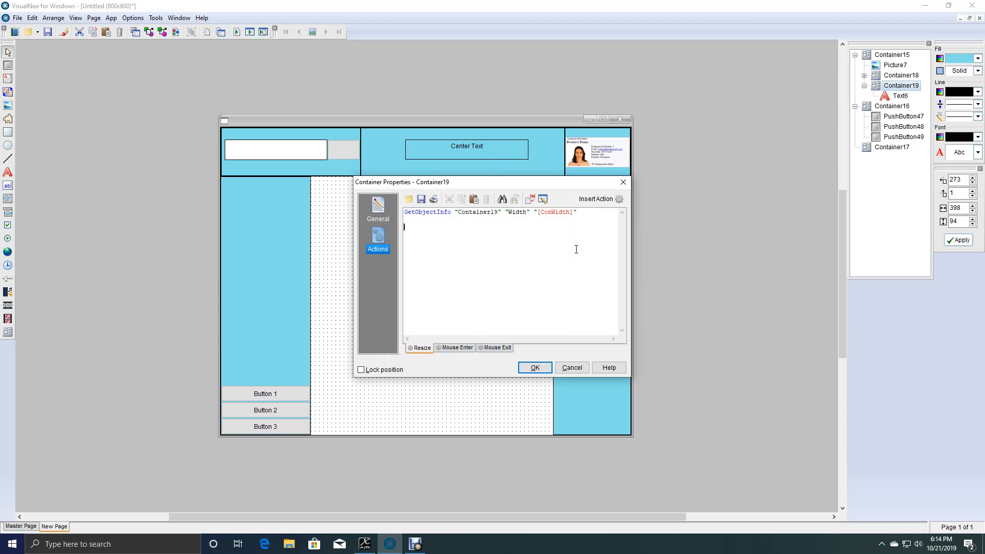
{"action": "left_click", "coordinate": [584, 200]}
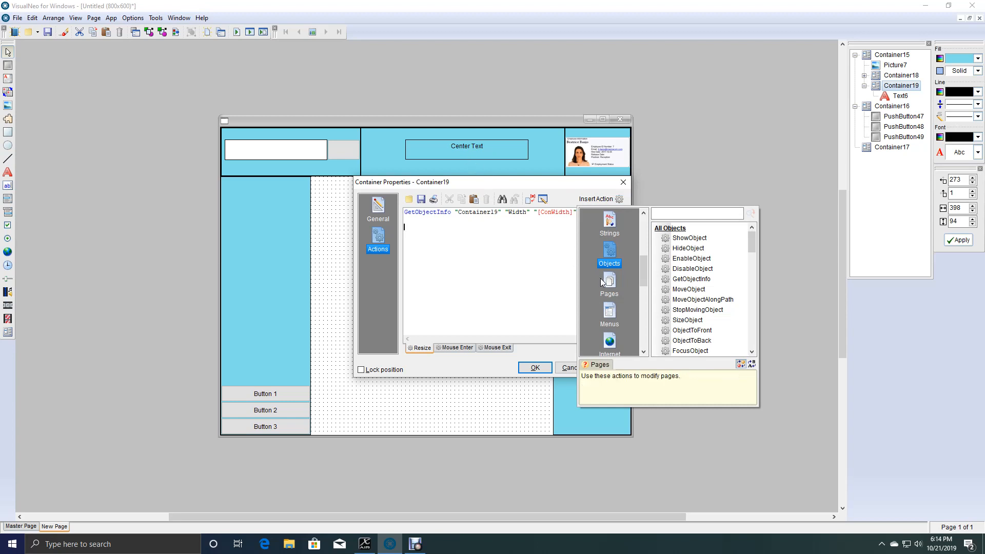
{"action": "double_click", "coordinate": [697, 290]}
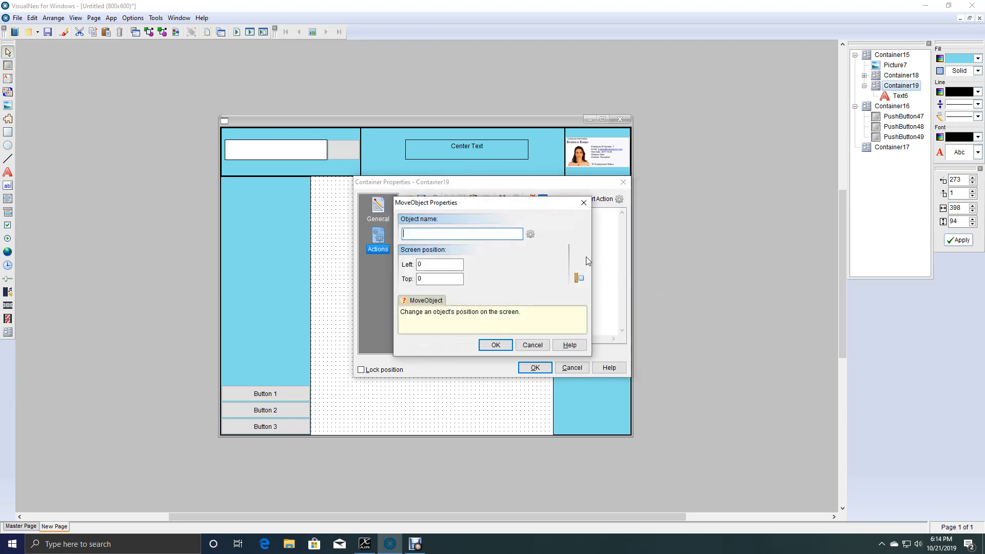
{"action": "left_click", "coordinate": [530, 234]}
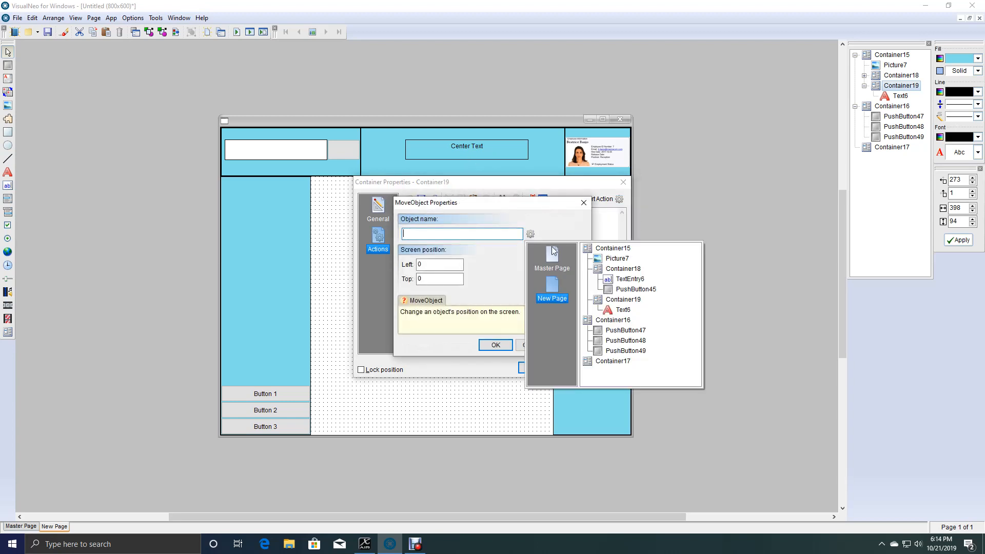
{"action": "left_click", "coordinate": [623, 310]}
{"action": "left_click", "coordinate": [496, 346]}
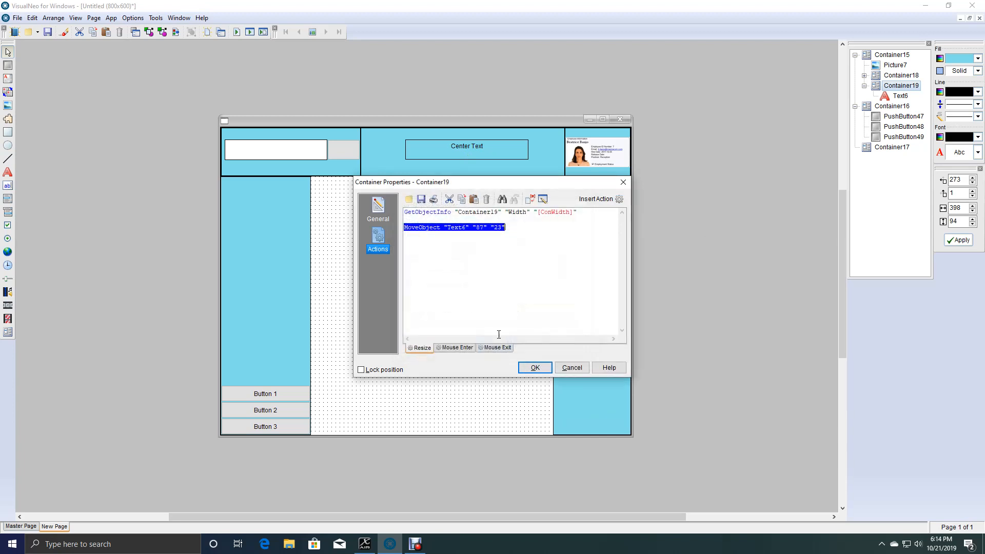
{"action": "double_click", "coordinate": [464, 227]}
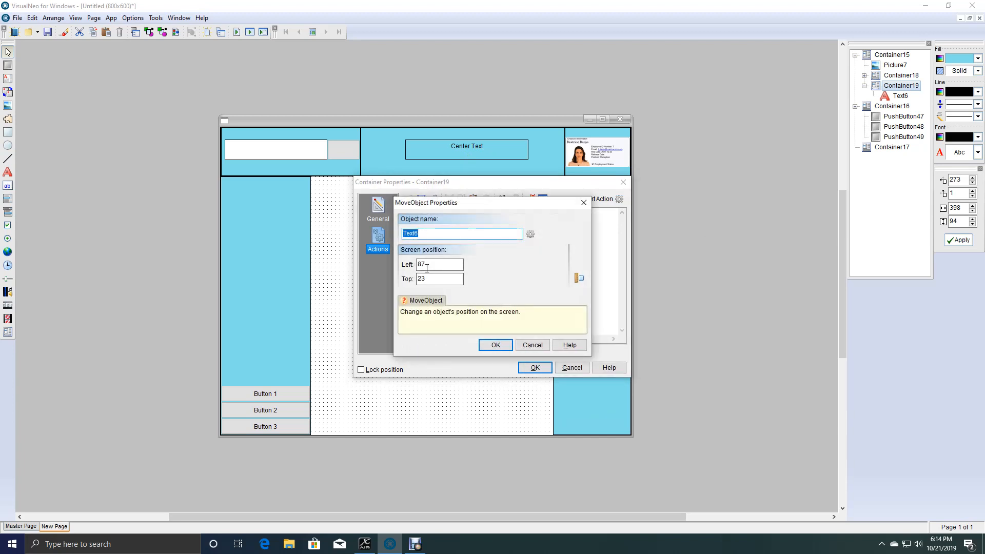
{"action": "left_click", "coordinate": [496, 345]}
Replace the left position in the MoveObject action with [ConWidth]/2 and save the container's actions.
{"action": "left_click", "coordinate": [484, 226]}
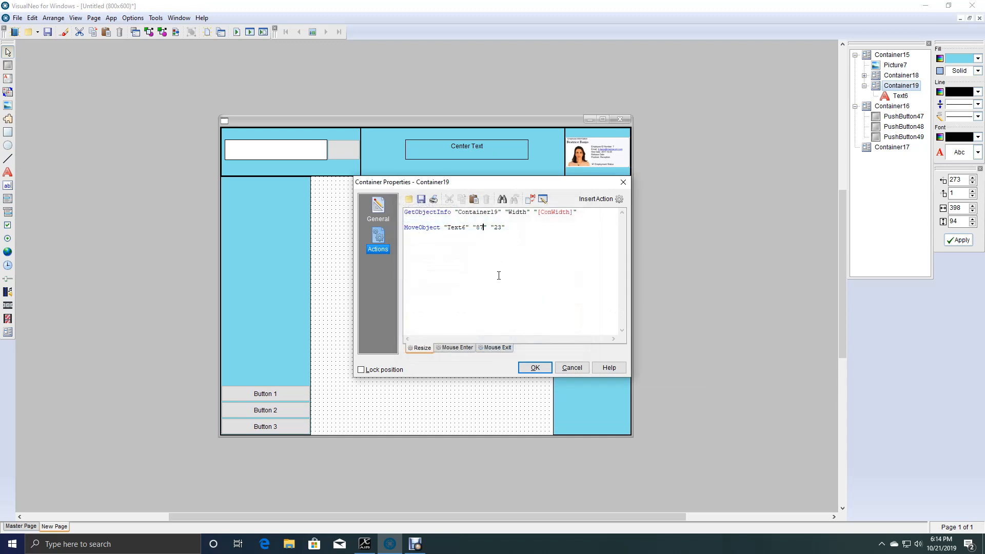
{"action": "key", "text": "BackSpace"}
{"action": "key", "text": "BackSpace"}
{"action": "type", "text": "[ConWidth]/2"}
{"action": "left_click", "coordinate": [535, 367]}
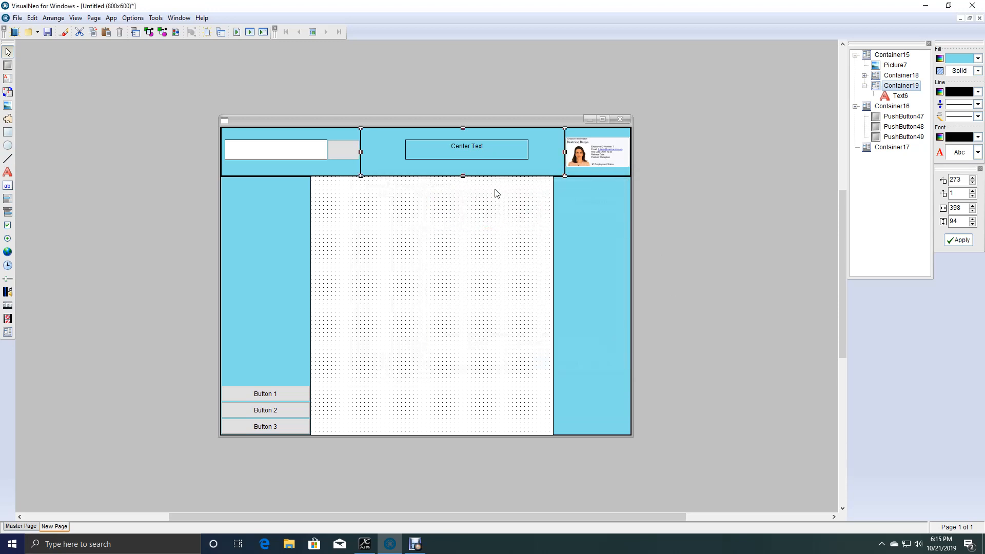
Look up the width of the "Center Text" object and change the MoveObject left position to [ConWidth]/2-120 in Container19's Resize actions.
{"action": "left_click", "coordinate": [484, 162]}
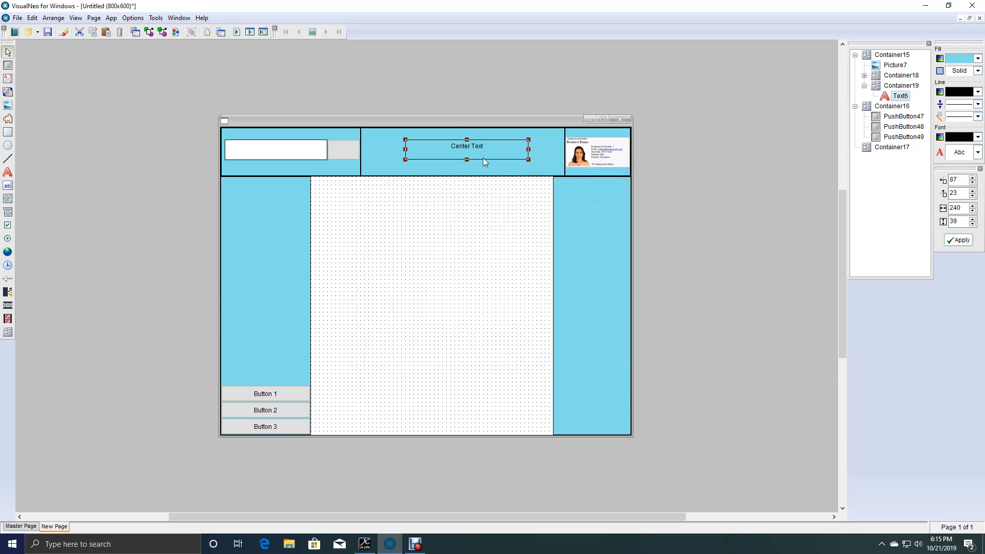
{"action": "double_click", "coordinate": [963, 208]}
{"action": "double_click", "coordinate": [469, 169]}
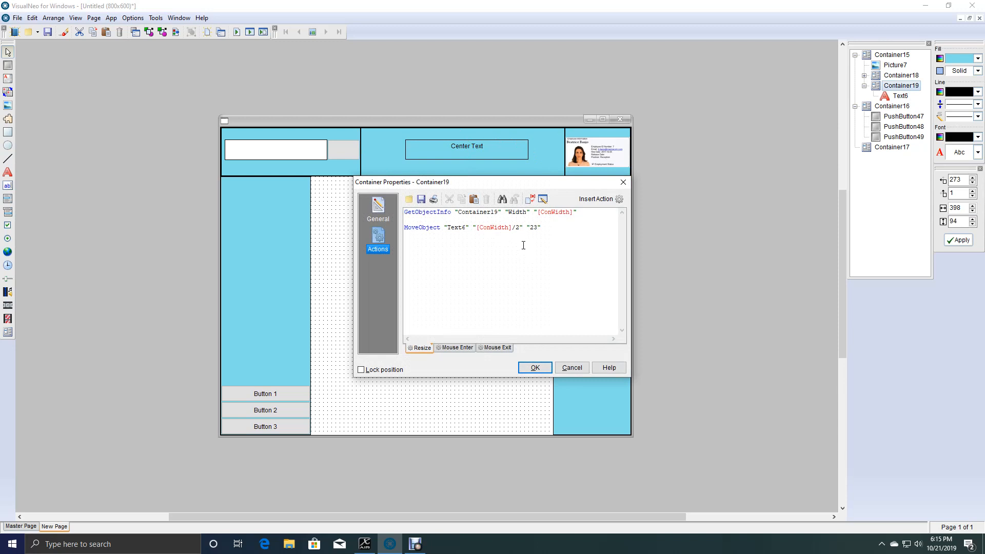
{"action": "type", "text": "-120"}
{"action": "left_click", "coordinate": [535, 368]}
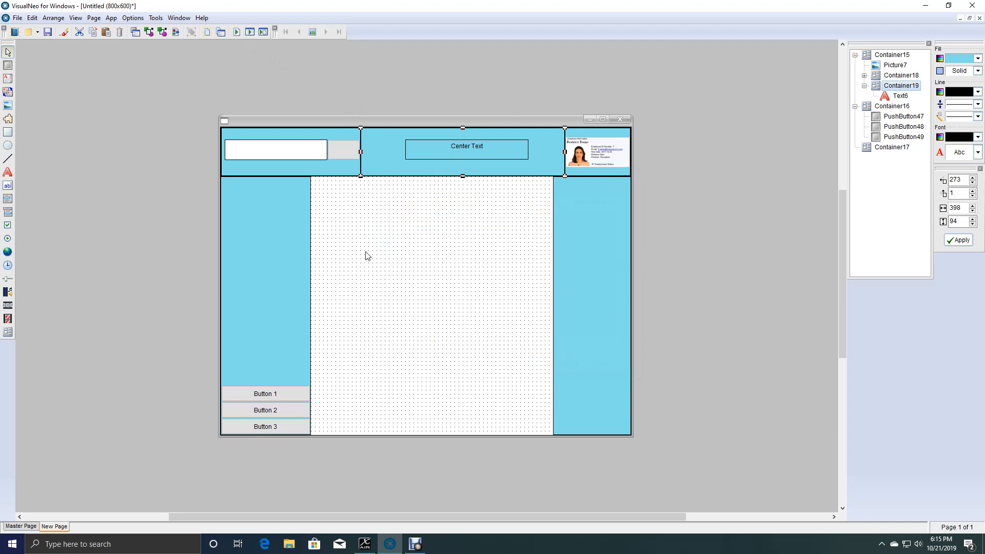
Run the application and maximize, restore and enlarge its window to check that the header text stays centered, and close it.
{"action": "key", "text": "F5"}
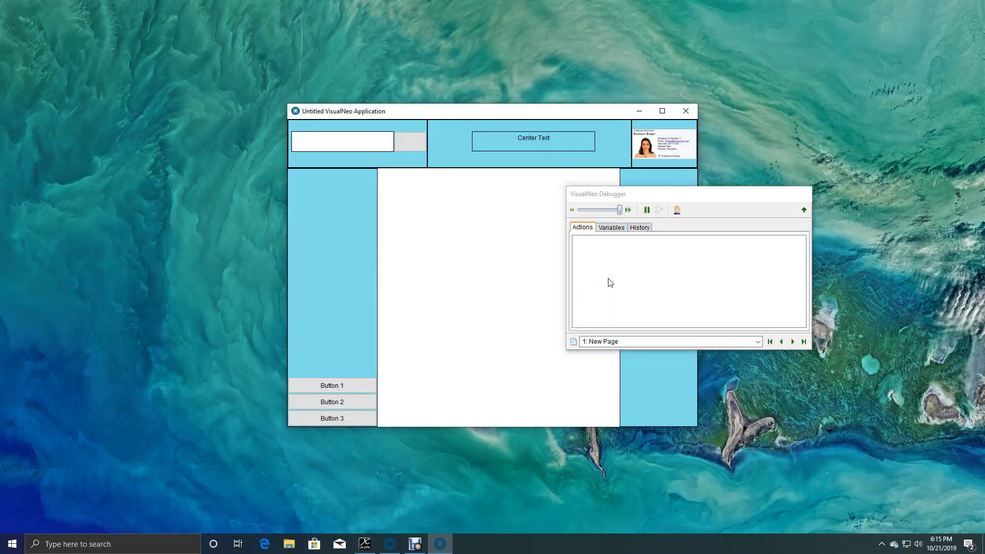
{"action": "left_click", "coordinate": [662, 112]}
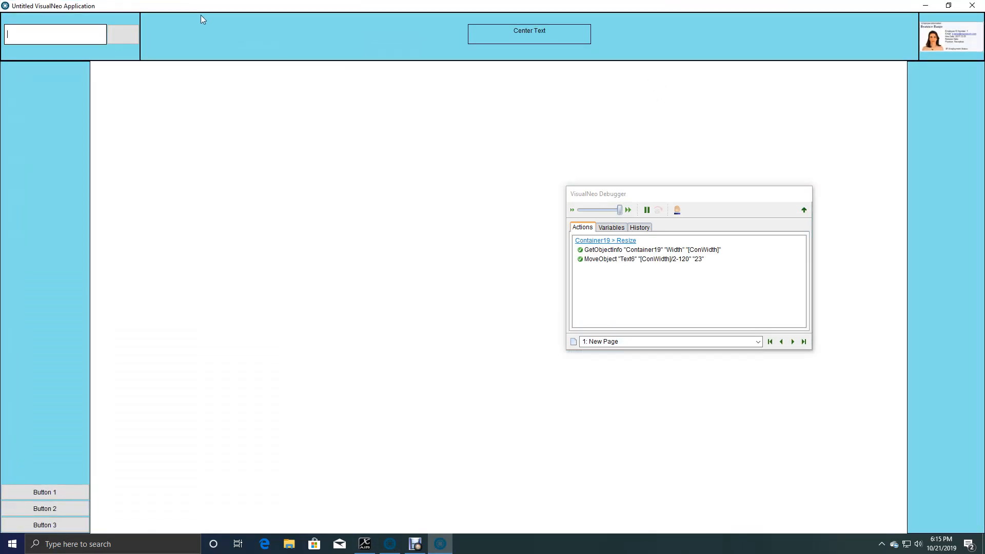
{"action": "left_click", "coordinate": [949, 6]}
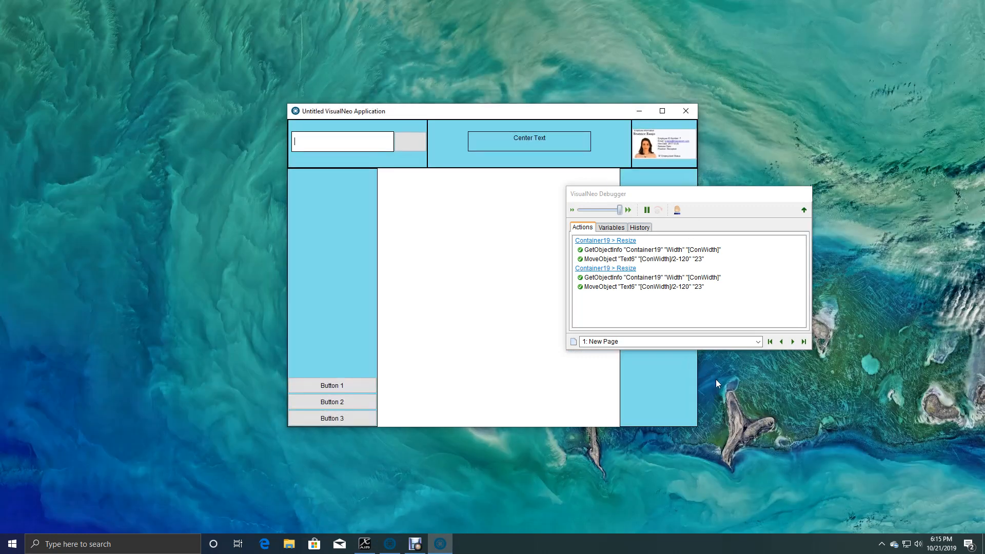
{"action": "left_click_drag", "start_coordinate": [695, 428], "coordinate": [735, 456]}
{"action": "left_click", "coordinate": [719, 112]}
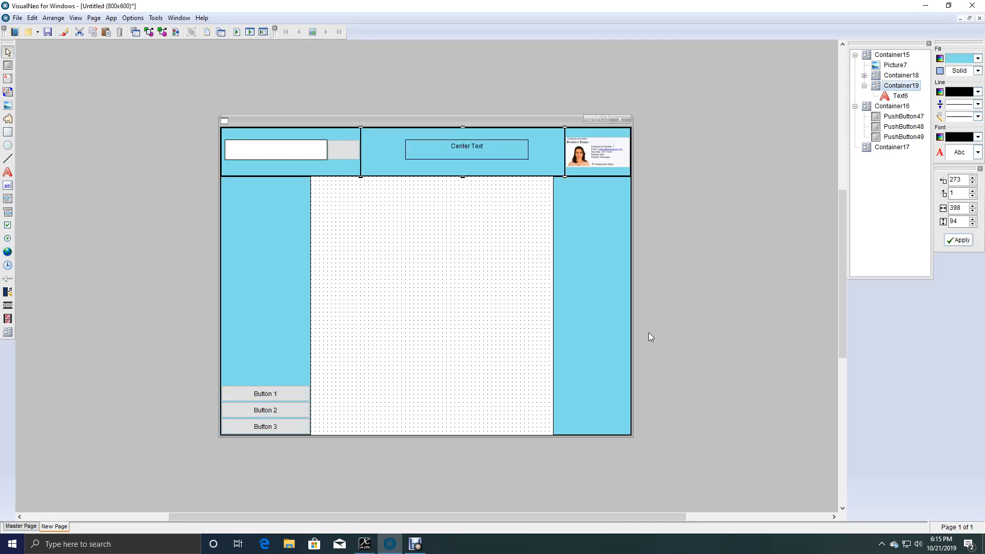
{"action": "left_click", "coordinate": [480, 300]}
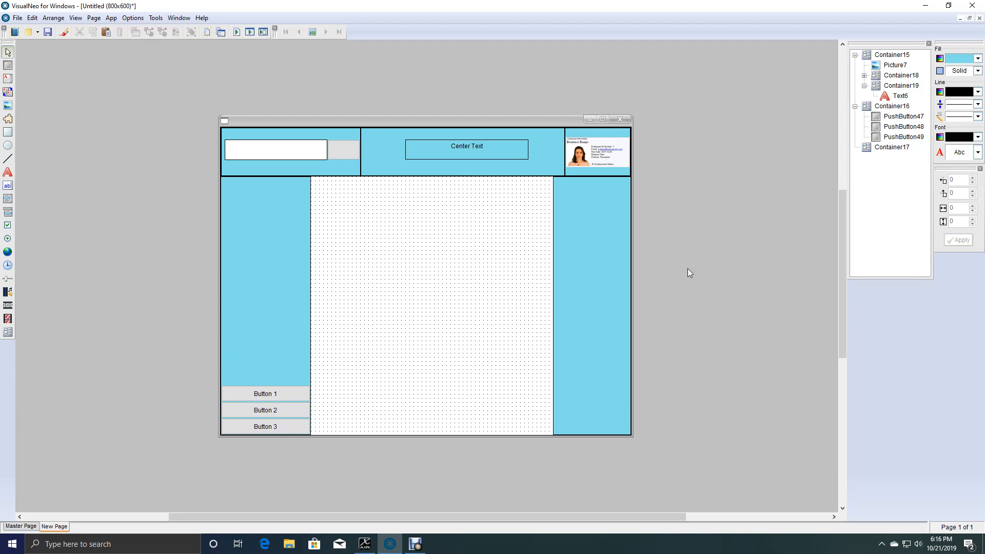
{"action": "left_click", "coordinate": [415, 545]}
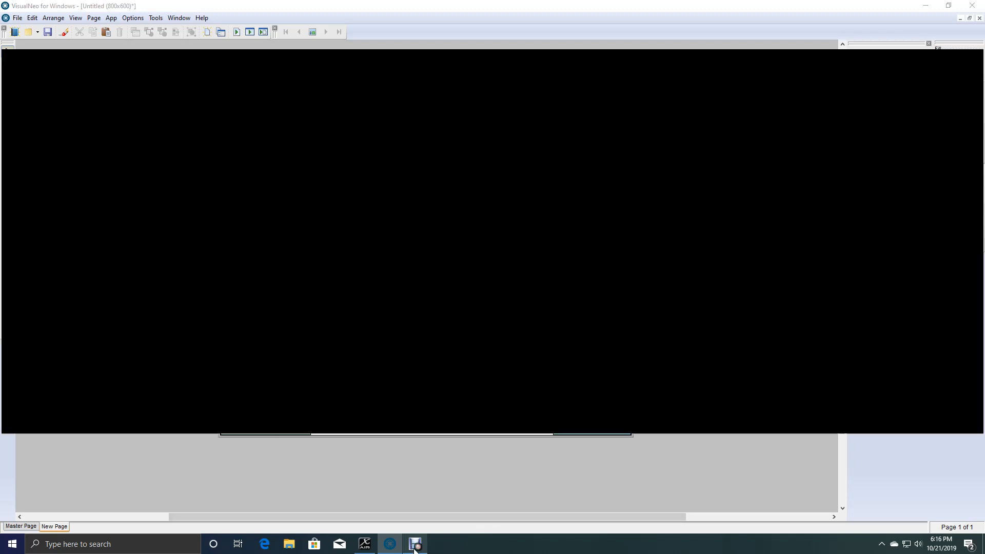